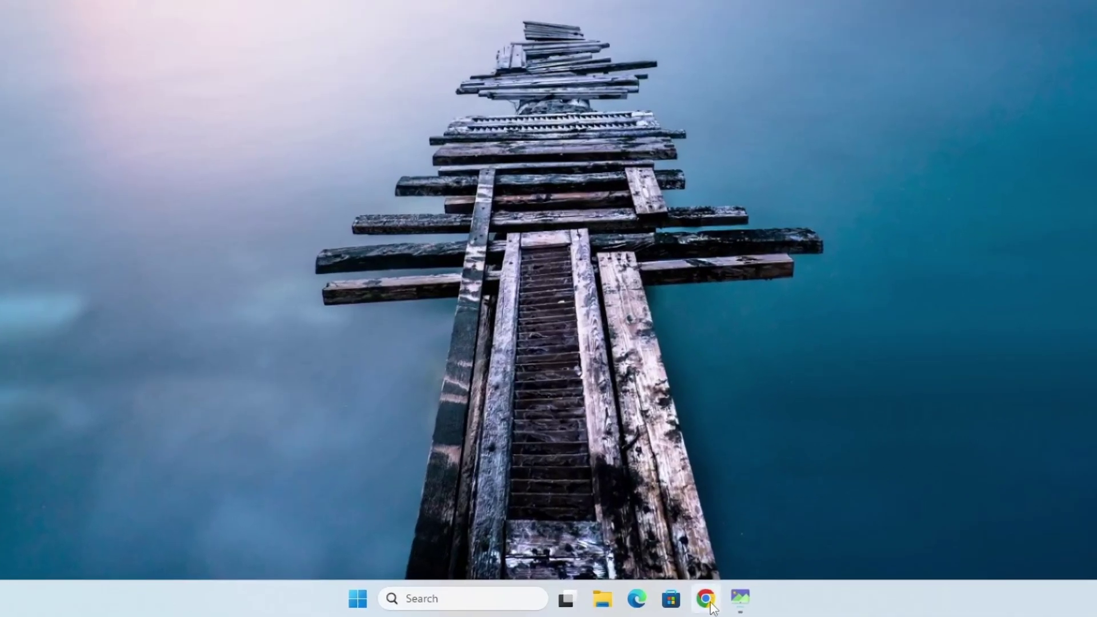
# - Search Google for 'windows 10' in Chrome and reach Microsoft's Download Windows 10 page
pyautogui.click(663, 604)
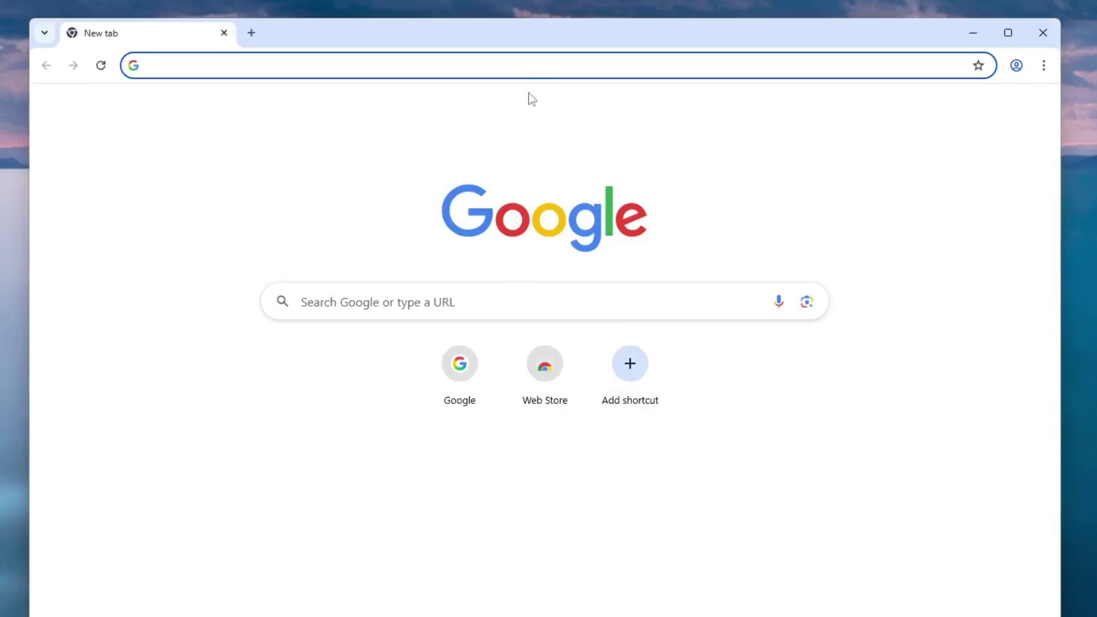
pyautogui.write('w')
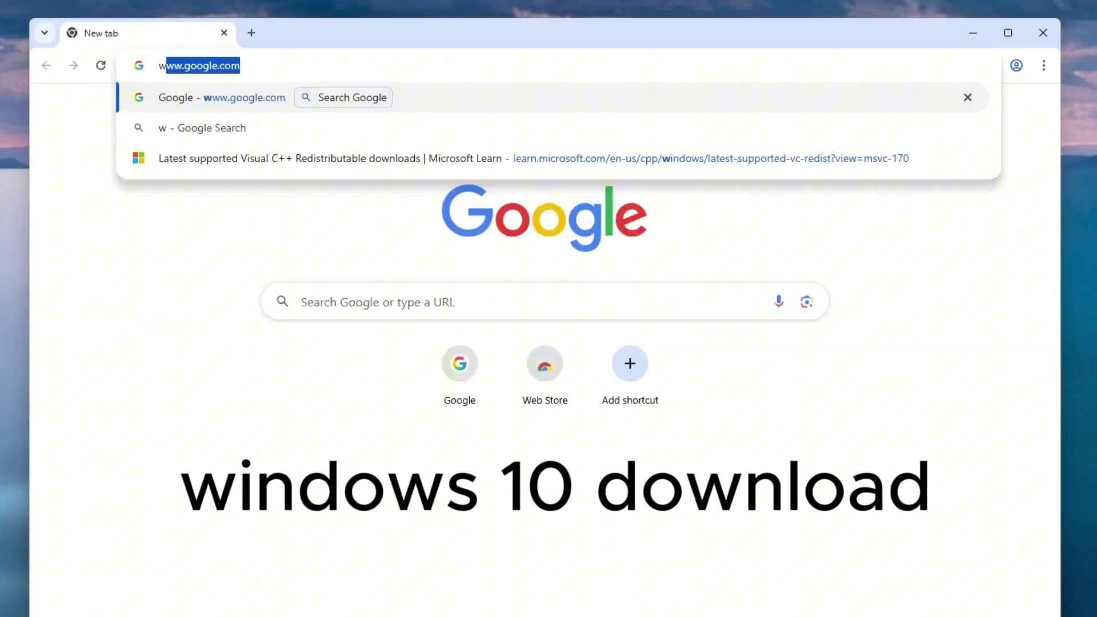
pyautogui.write('indows 10')
pyautogui.press('Return')
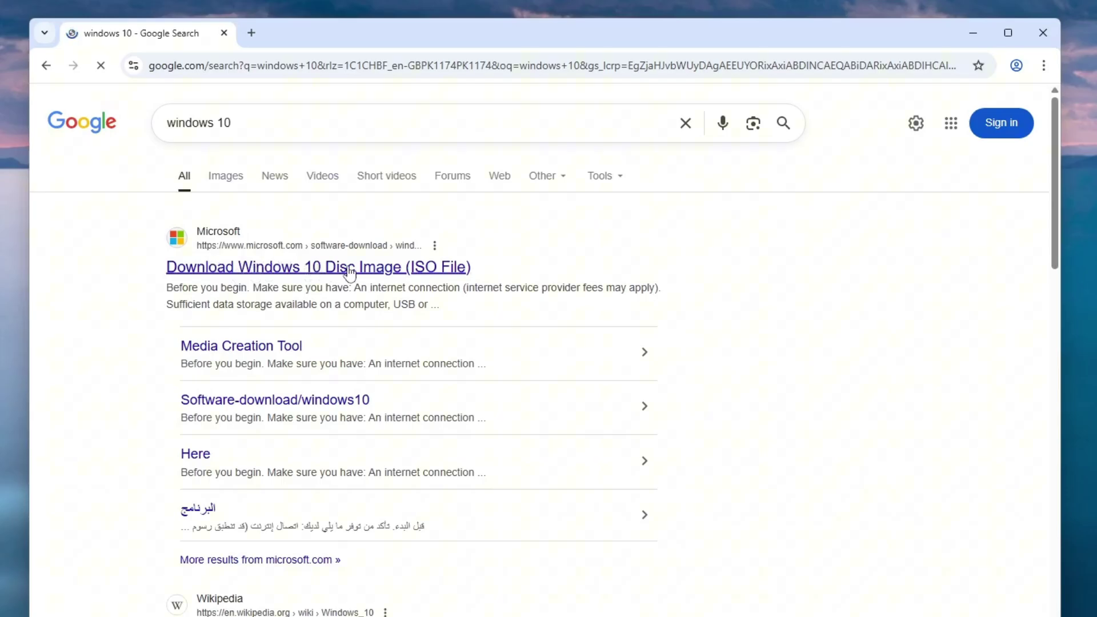
pyautogui.click(349, 272)
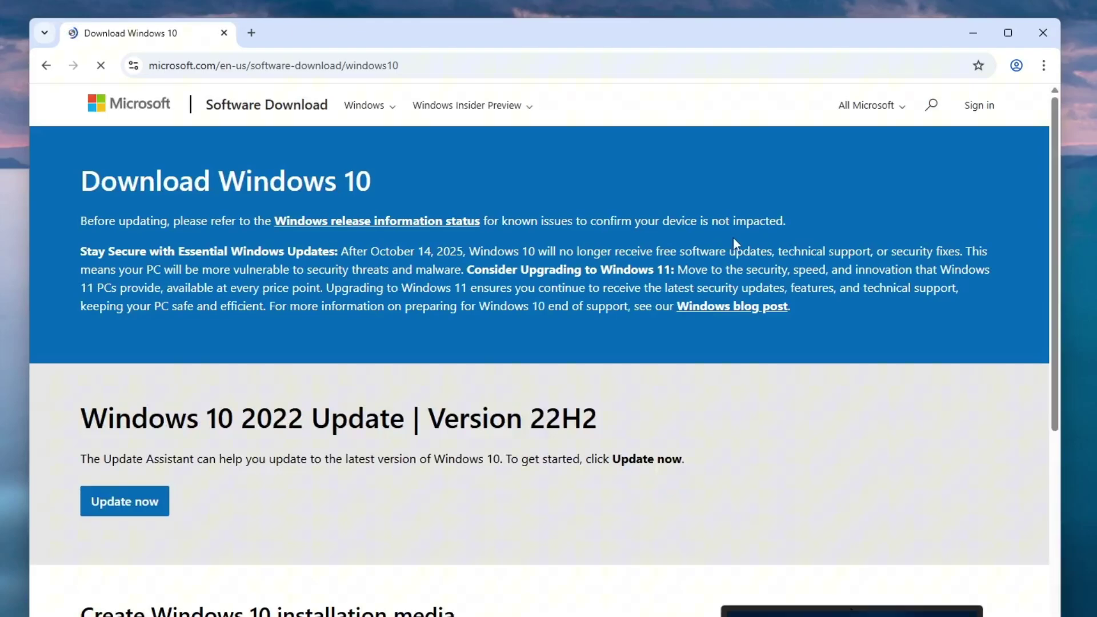
pyautogui.scroll(-3, 728, 314)
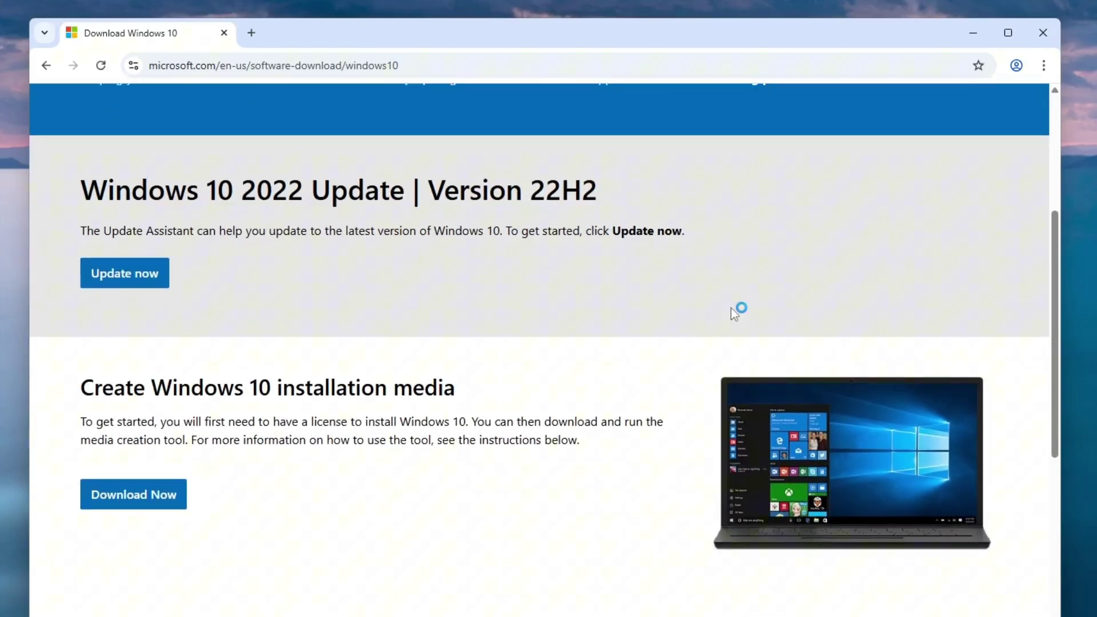
pyautogui.moveTo(152, 388); pyautogui.dragTo(386, 388)
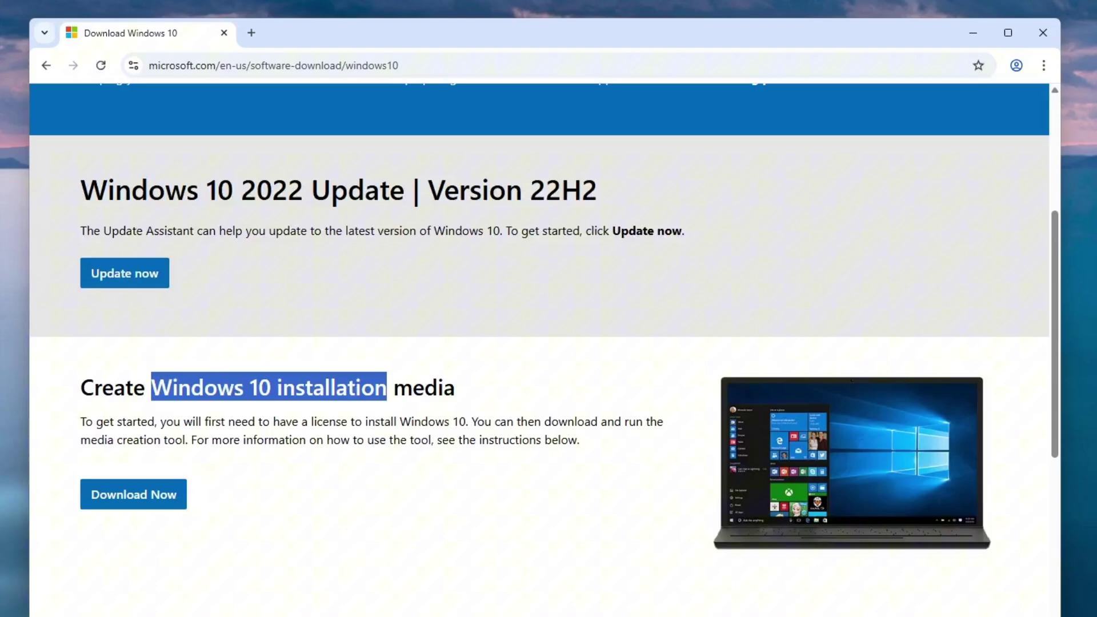
# - Download MediaCreationTool_22H2.exe and launch it from Chrome's recent downloads
pyautogui.click(133, 495)
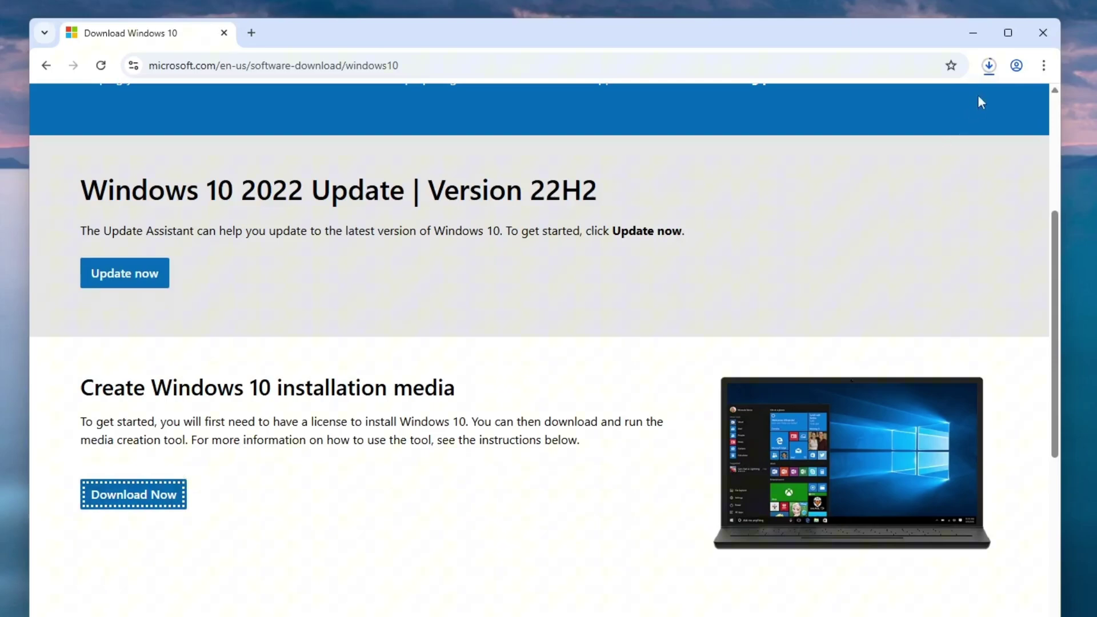
pyautogui.click(990, 65)
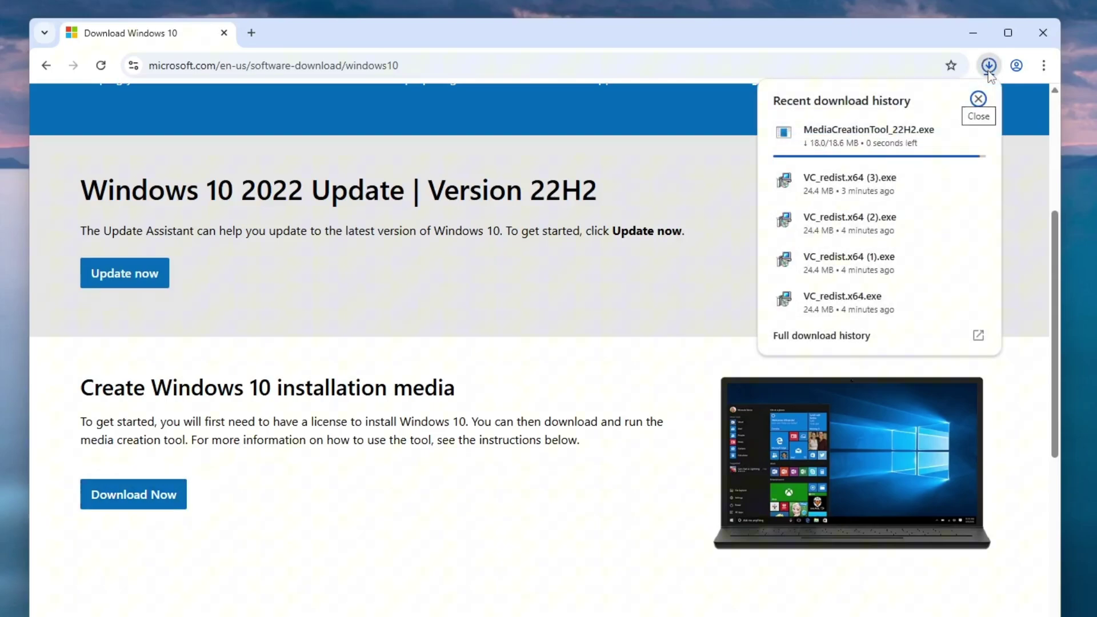
pyautogui.rightClick(841, 142)
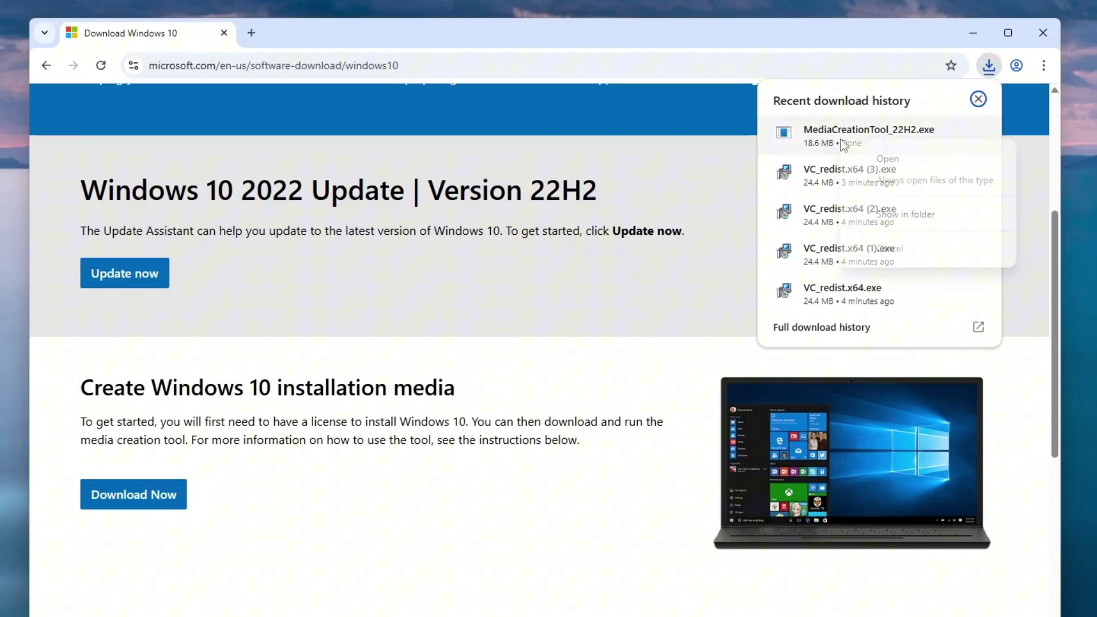
pyautogui.click(888, 160)
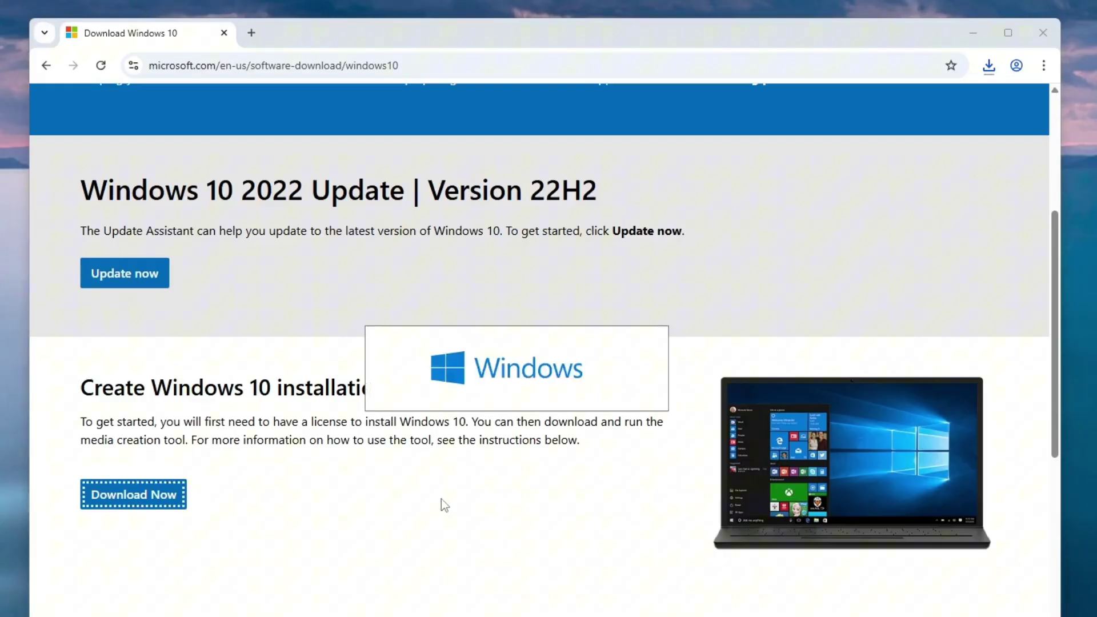
# - Allow setup to run, accept the license terms and choose creating installation media for another PC
pyautogui.click(969, 41)
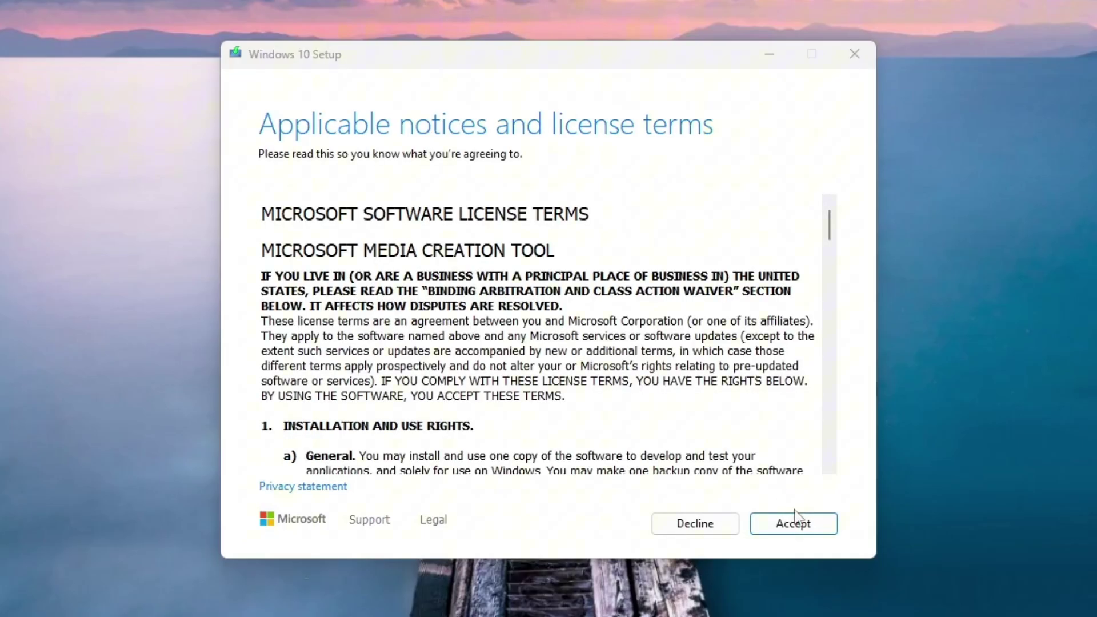
pyautogui.click(796, 526)
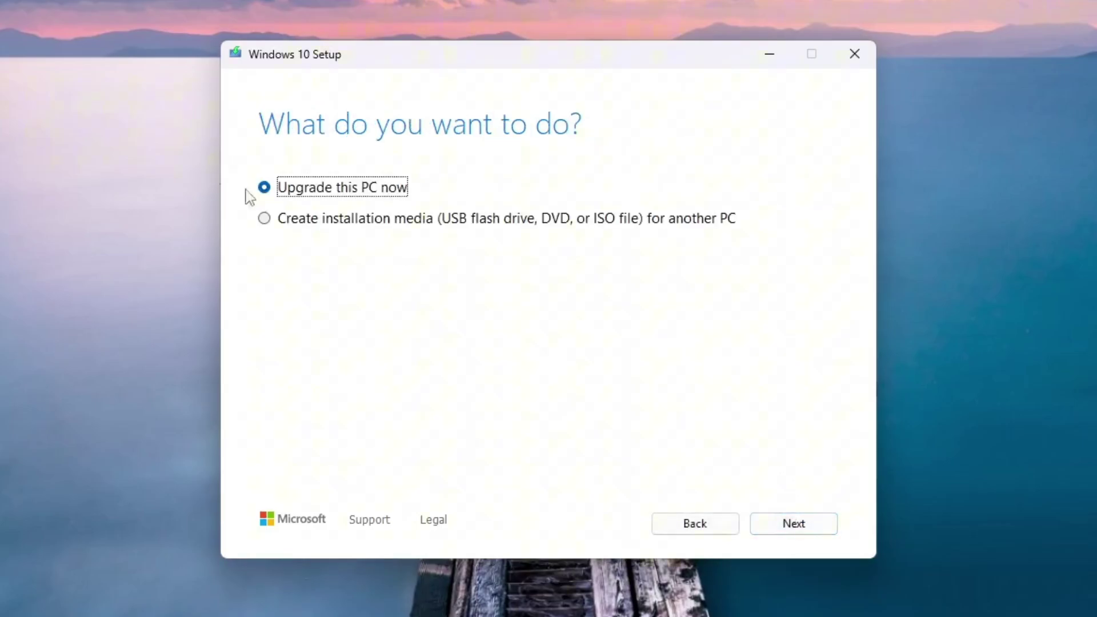
pyautogui.click(265, 219)
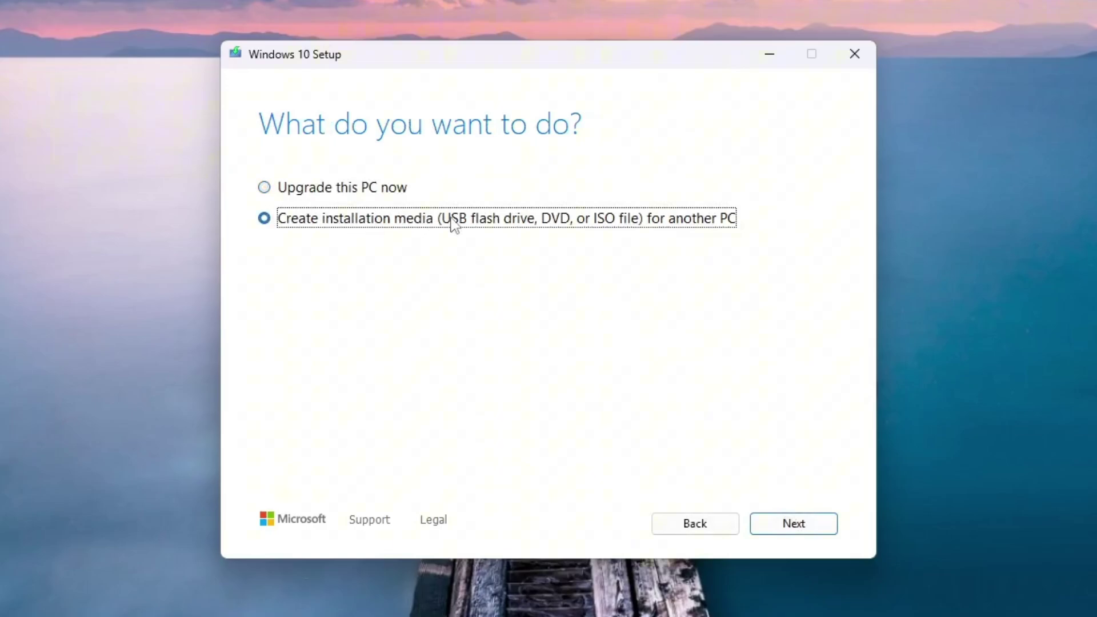
pyautogui.click(801, 540)
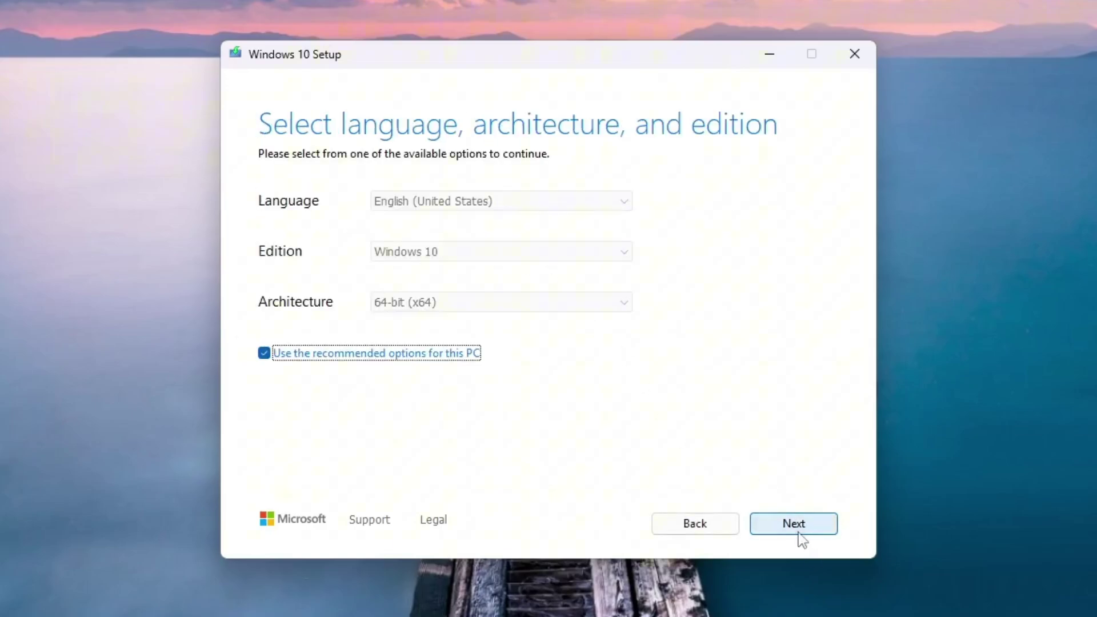
# - Reveal then restore the recommended English (United States), Windows 10, 64-bit options and continue
pyautogui.press('space')
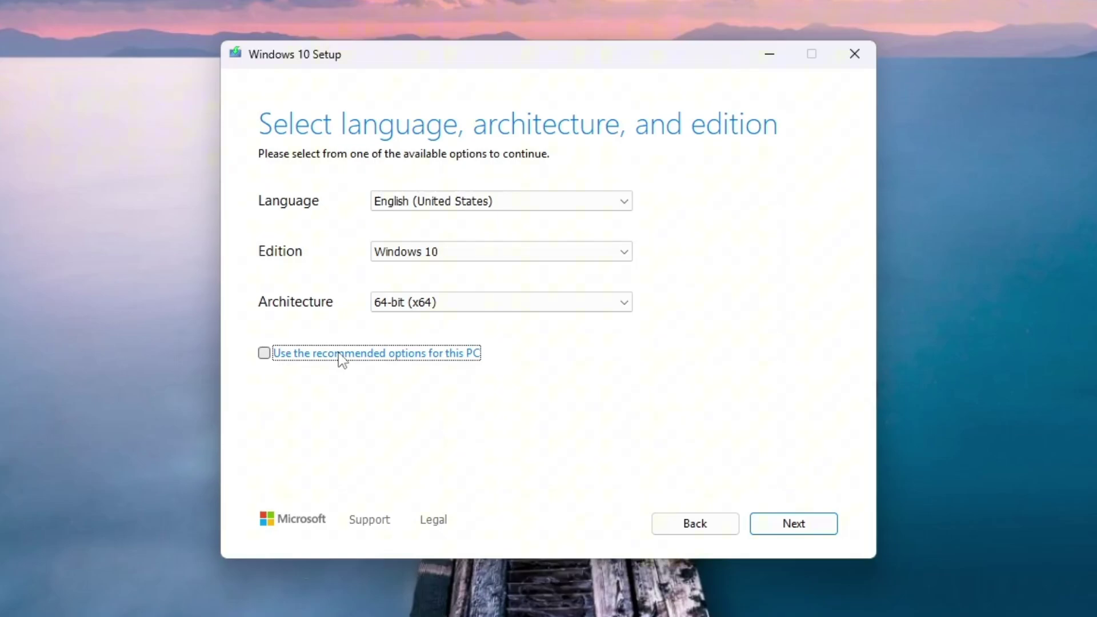
pyautogui.click(340, 356)
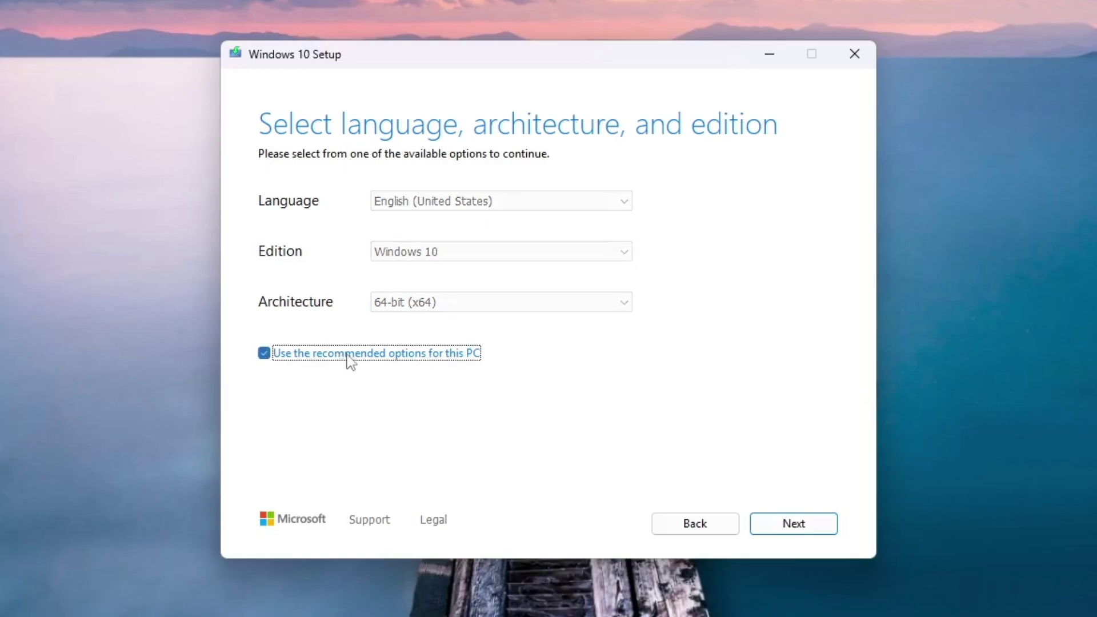
pyautogui.click(770, 529)
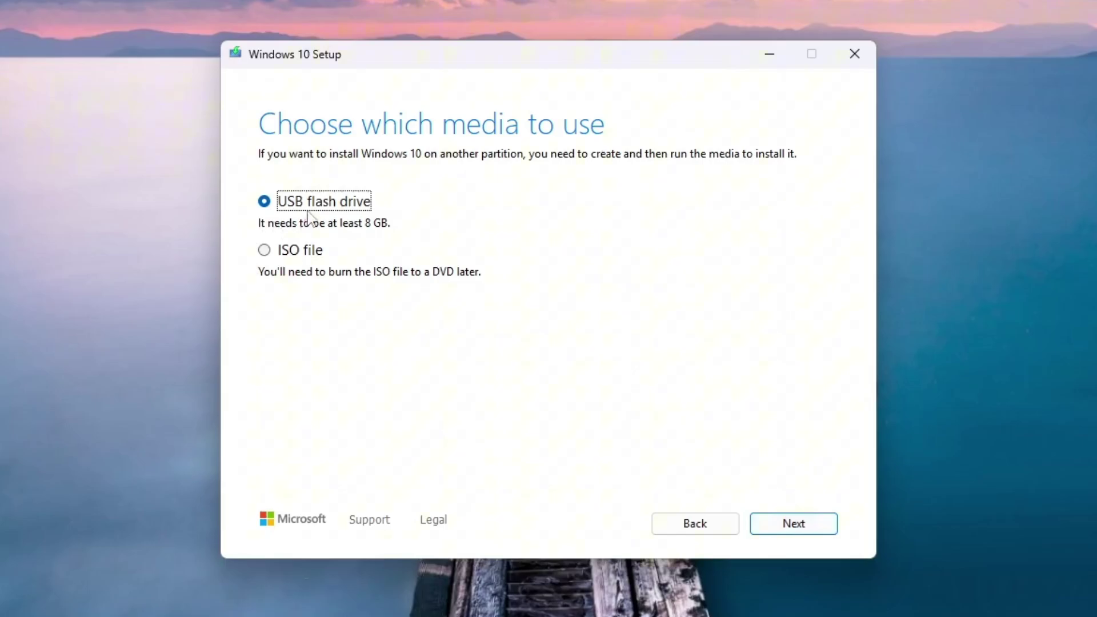
pyautogui.press('super+e')
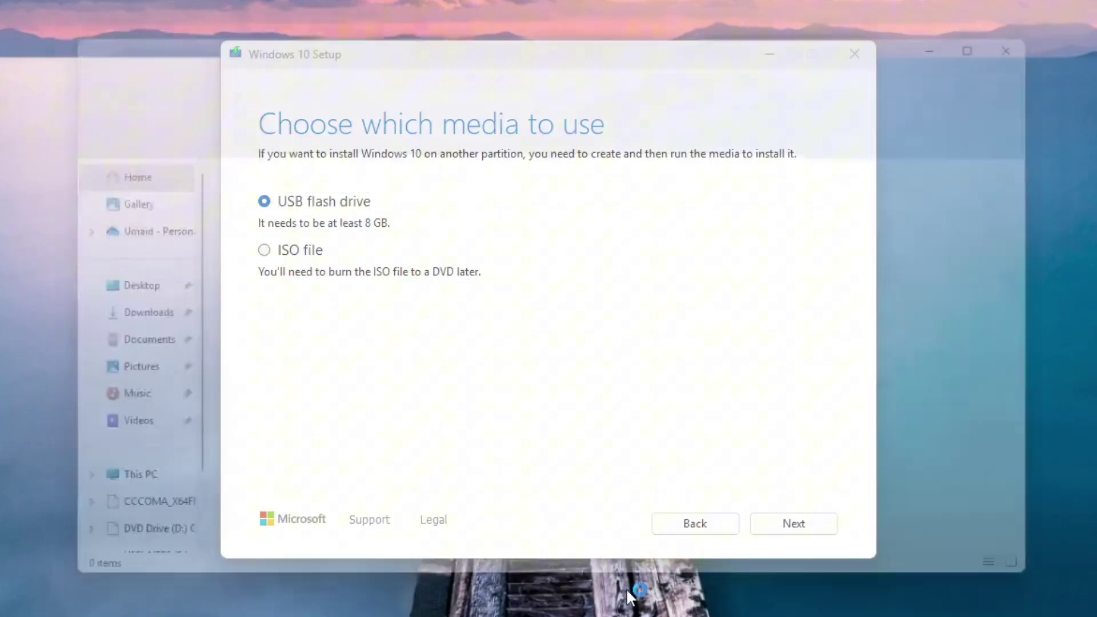
pyautogui.click(140, 498)
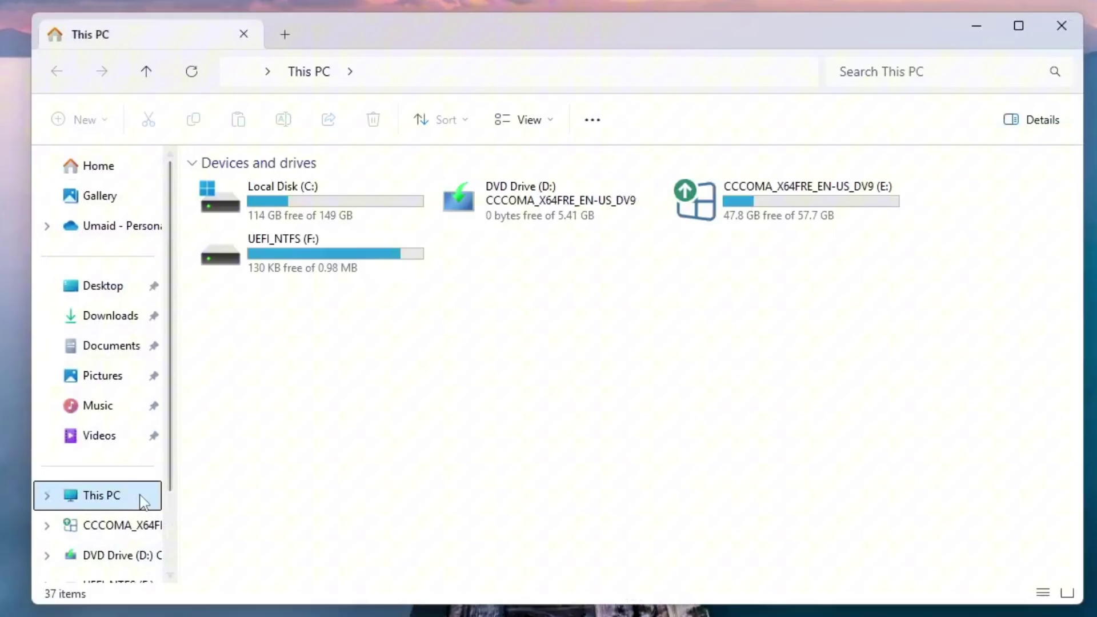
pyautogui.click(815, 214)
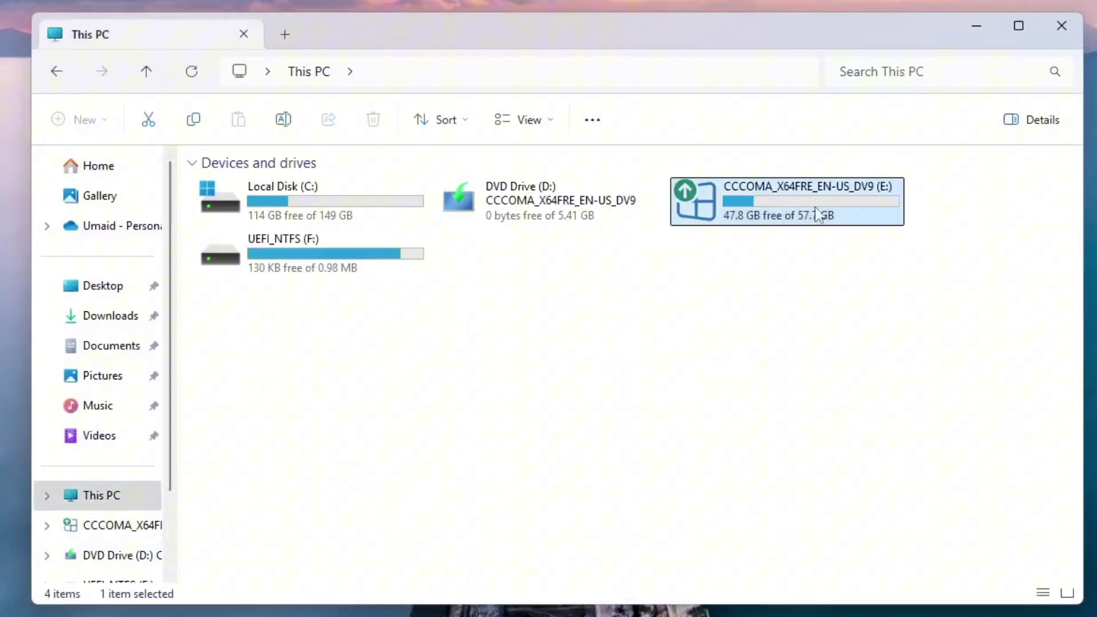
pyautogui.click(1060, 31)
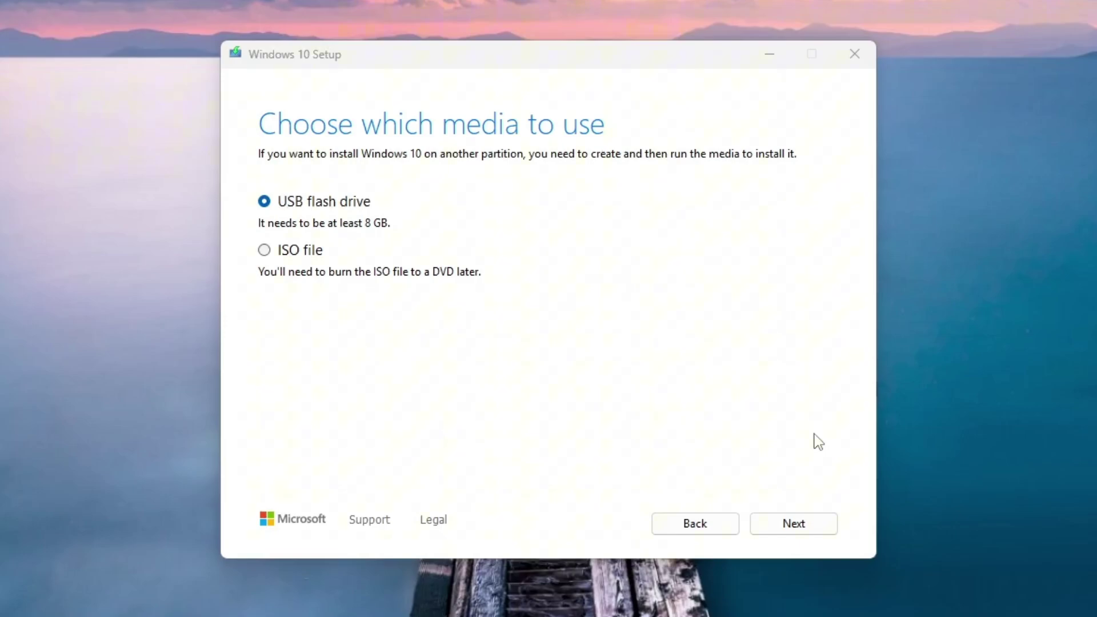
# - Choose USB flash drive media and start writing Windows 10 to removable drive E:
pyautogui.click(366, 205)
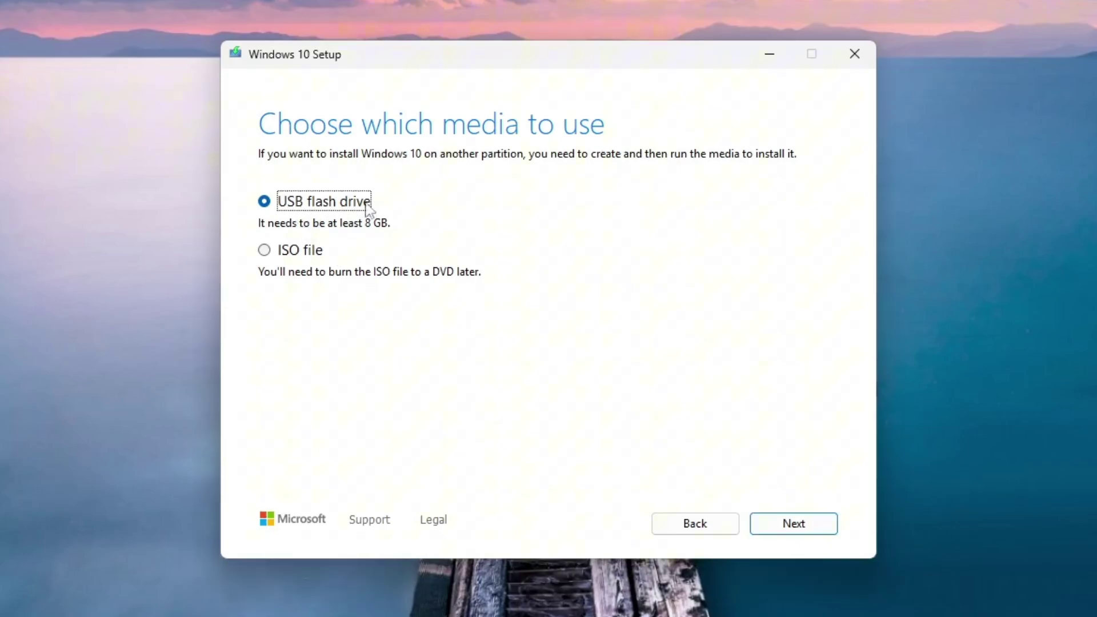
pyautogui.click(785, 528)
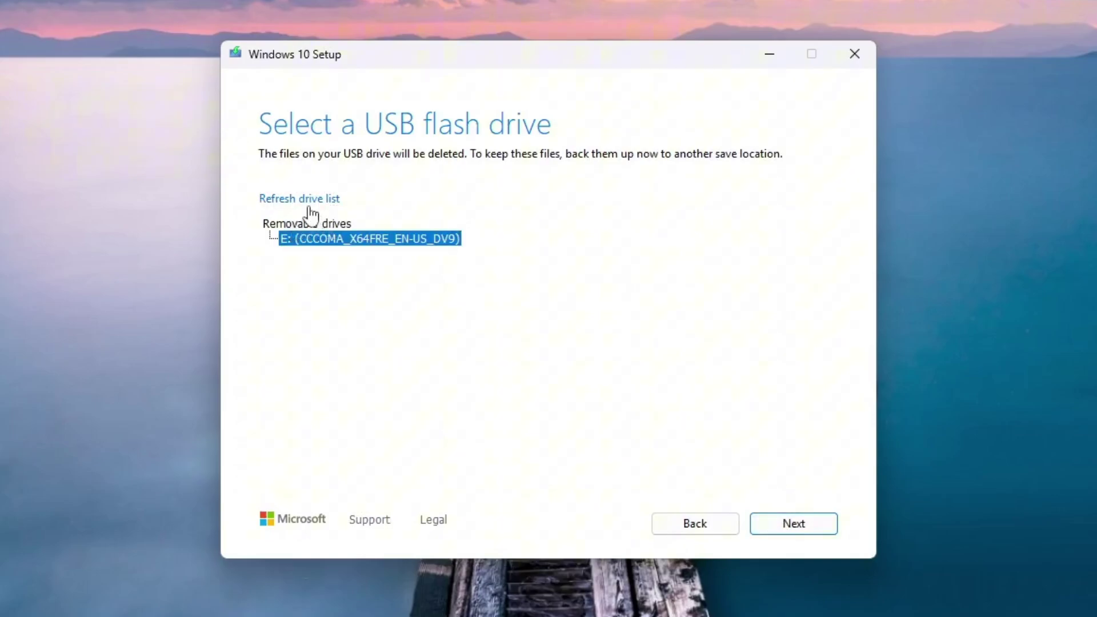
pyautogui.click(794, 525)
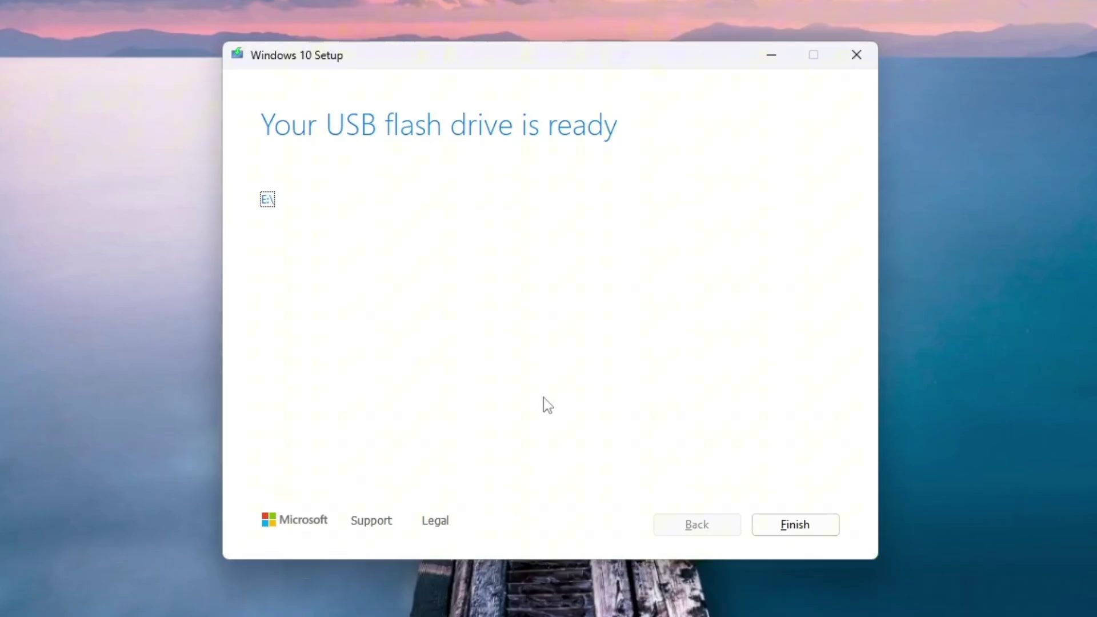
# - View the eight files on the finished USB drive E: in Explorer, then finish the setup tool
pyautogui.click(268, 199)
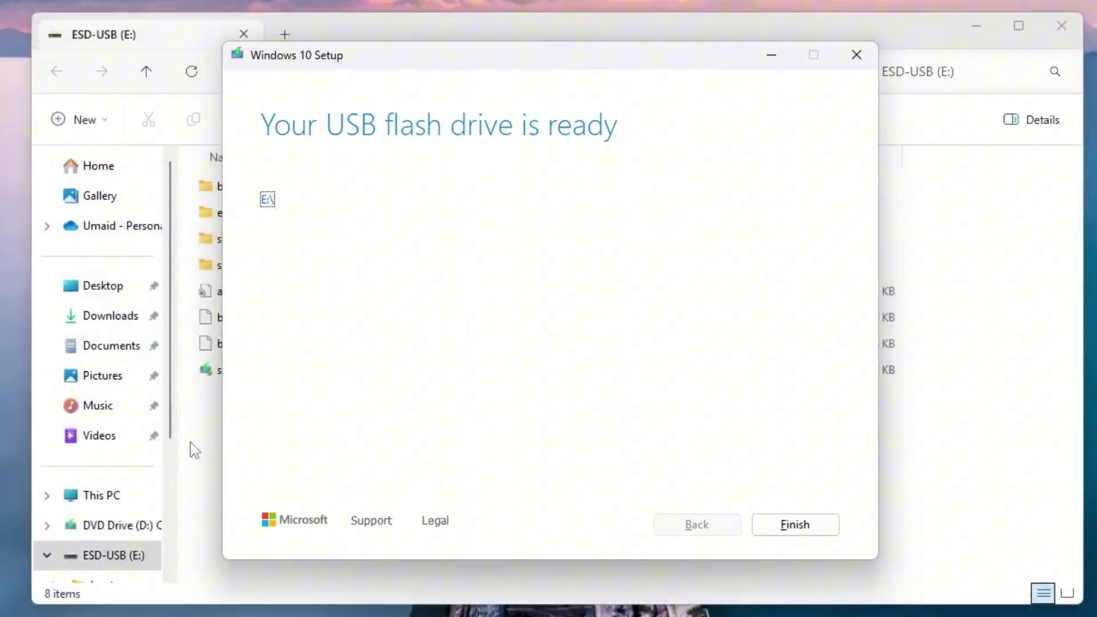
pyautogui.click(190, 442)
pyautogui.moveTo(477, 44); pyautogui.dragTo(595, 43)
pyautogui.moveTo(497, 429); pyautogui.dragTo(489, 164)
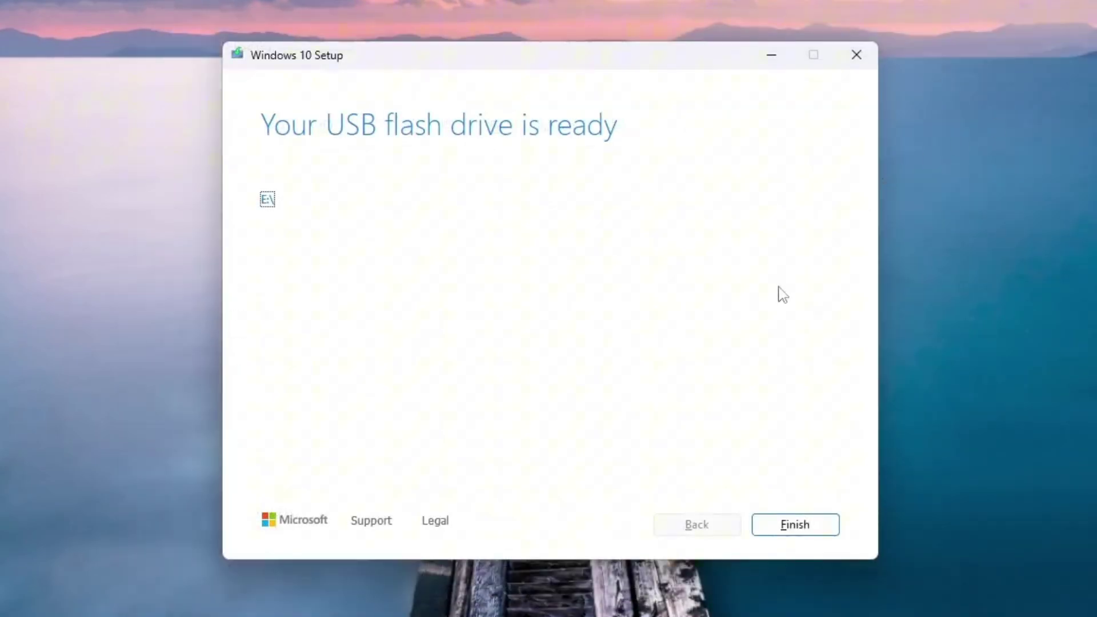
pyautogui.click(796, 525)
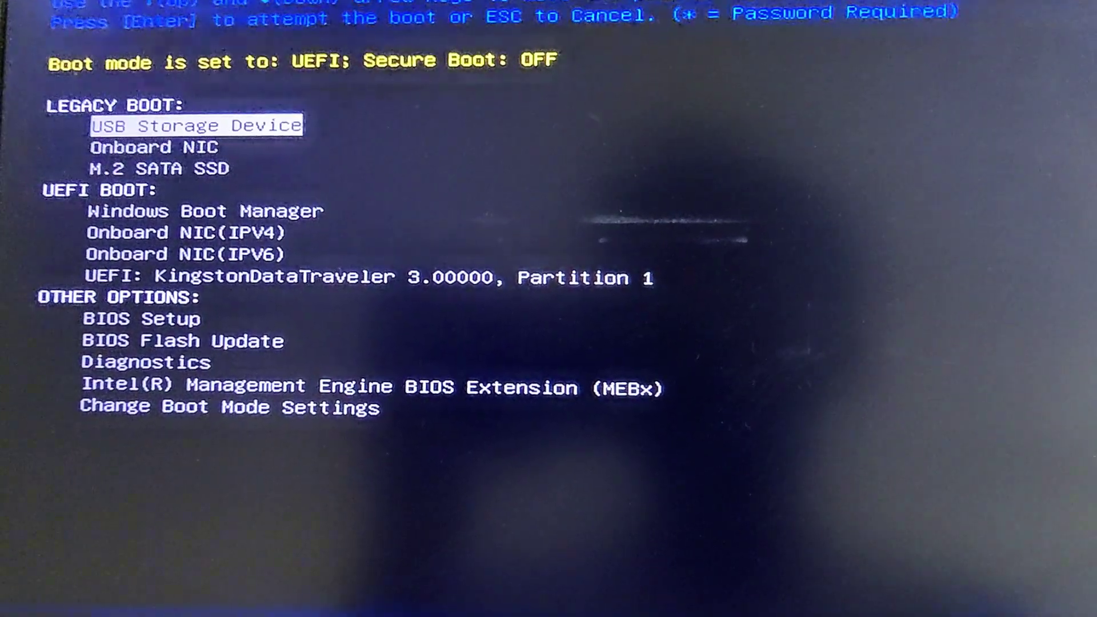
# - Move down the boot device list toward the Kingston USB entry
pyautogui.press('Down')
pyautogui.press('Down')
pyautogui.press('Down')
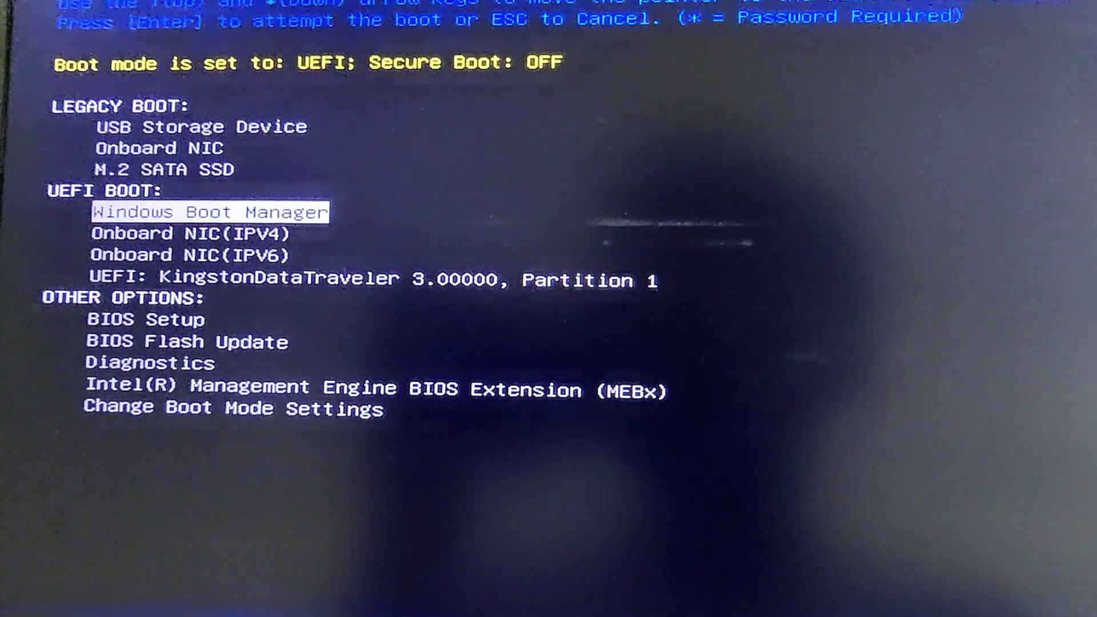
pyautogui.press('Down')
pyautogui.press('Down')
pyautogui.press('Down')
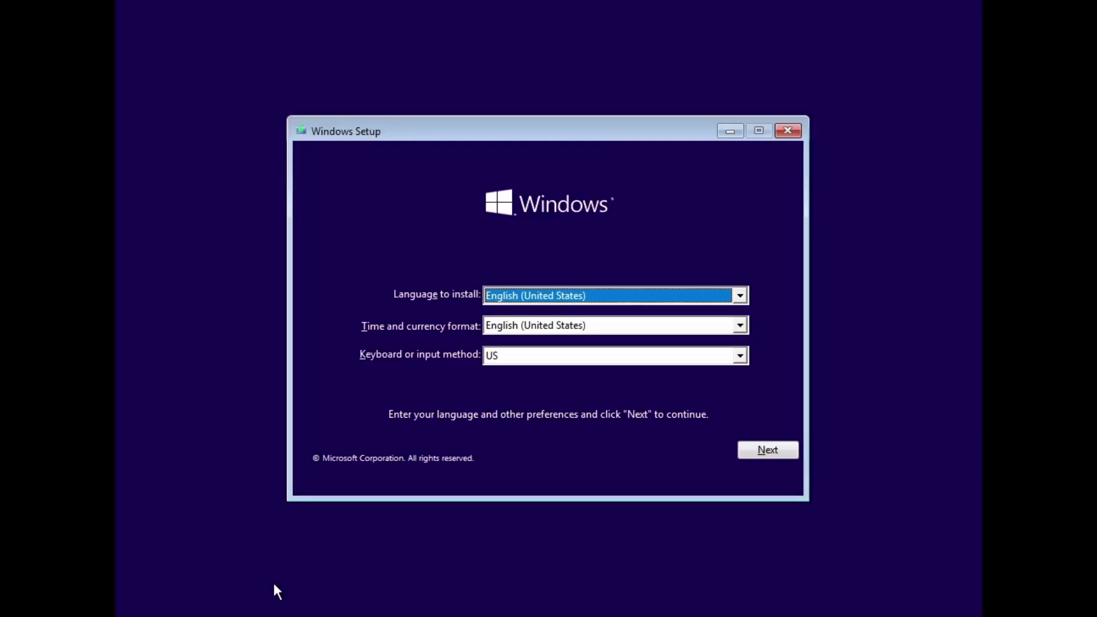
# - Keep default language settings, install without a product key, choose Windows 10 Pro and accept the license
pyautogui.click(767, 452)
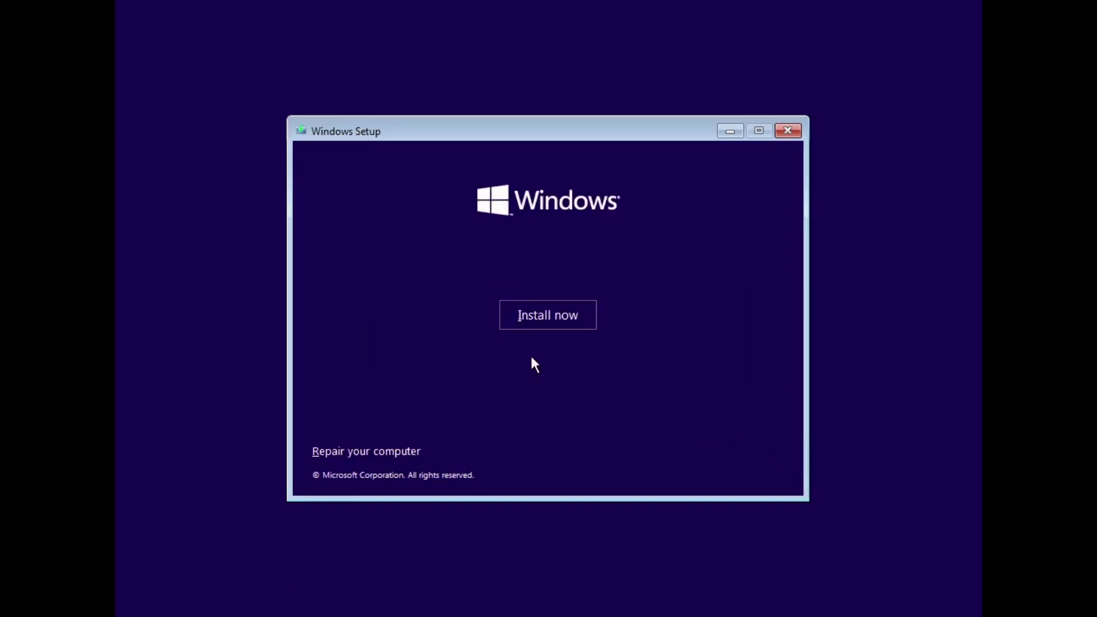
pyautogui.click(540, 326)
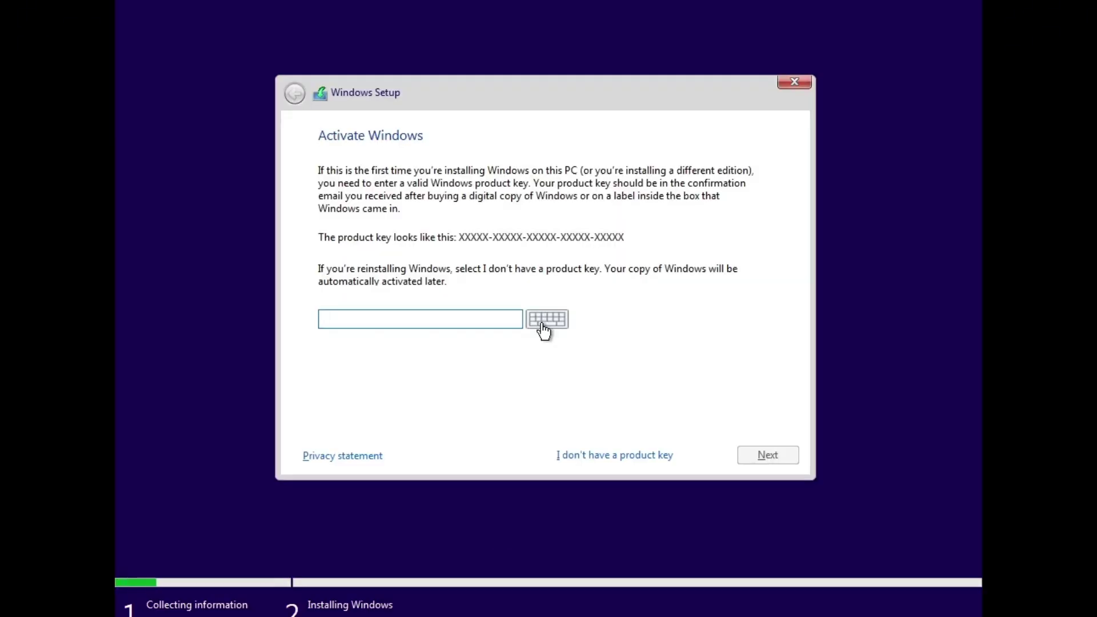
pyautogui.click(613, 455)
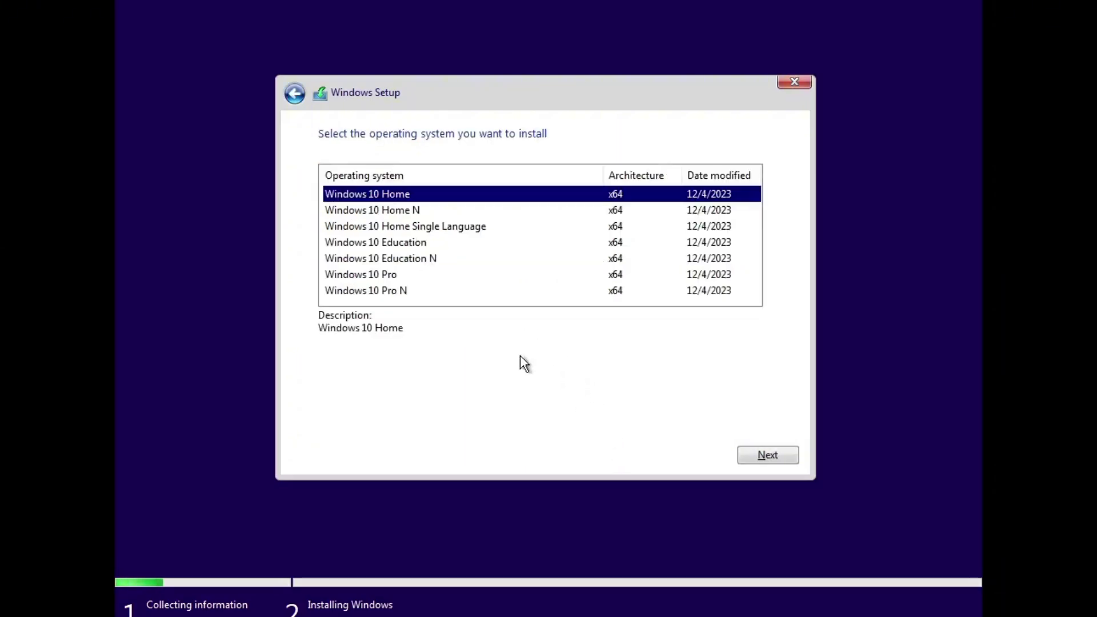
pyautogui.click(387, 275)
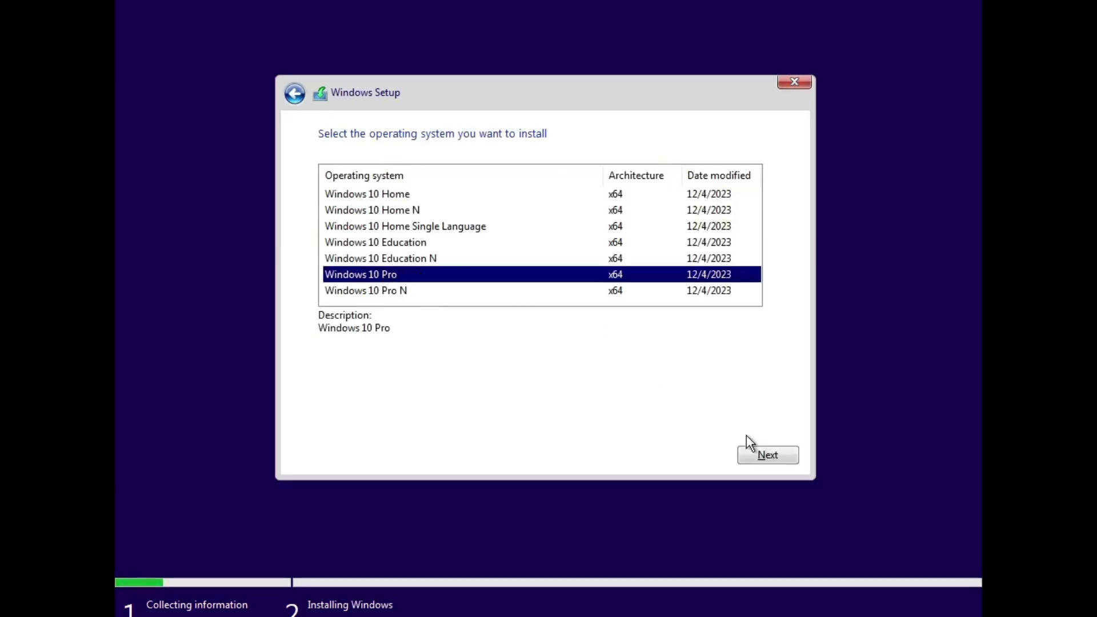
pyautogui.click(768, 454)
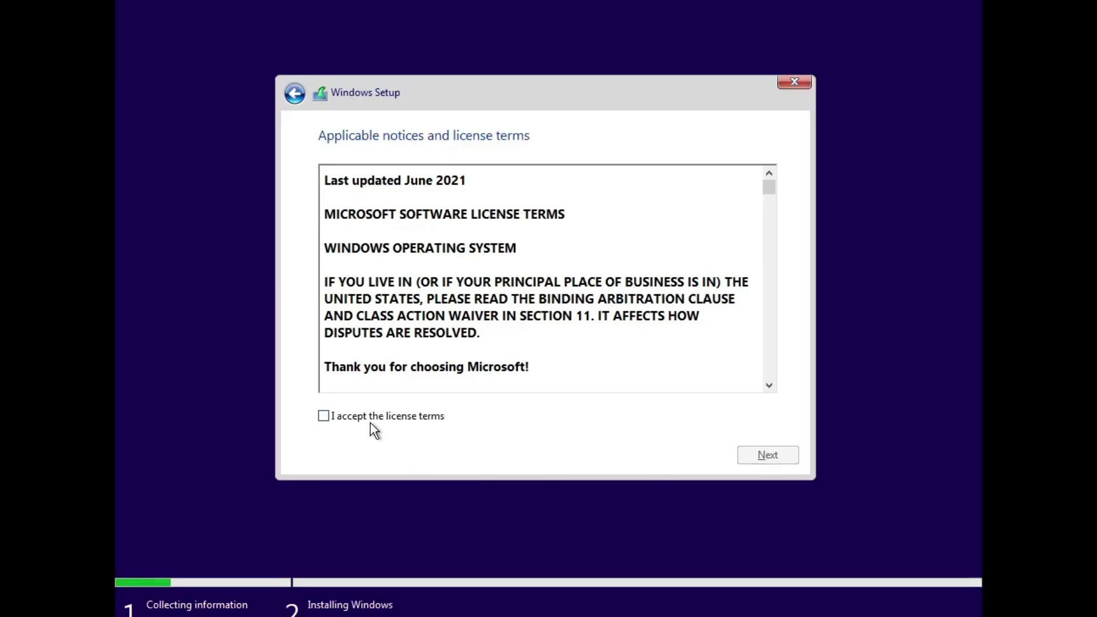
pyautogui.click(371, 423)
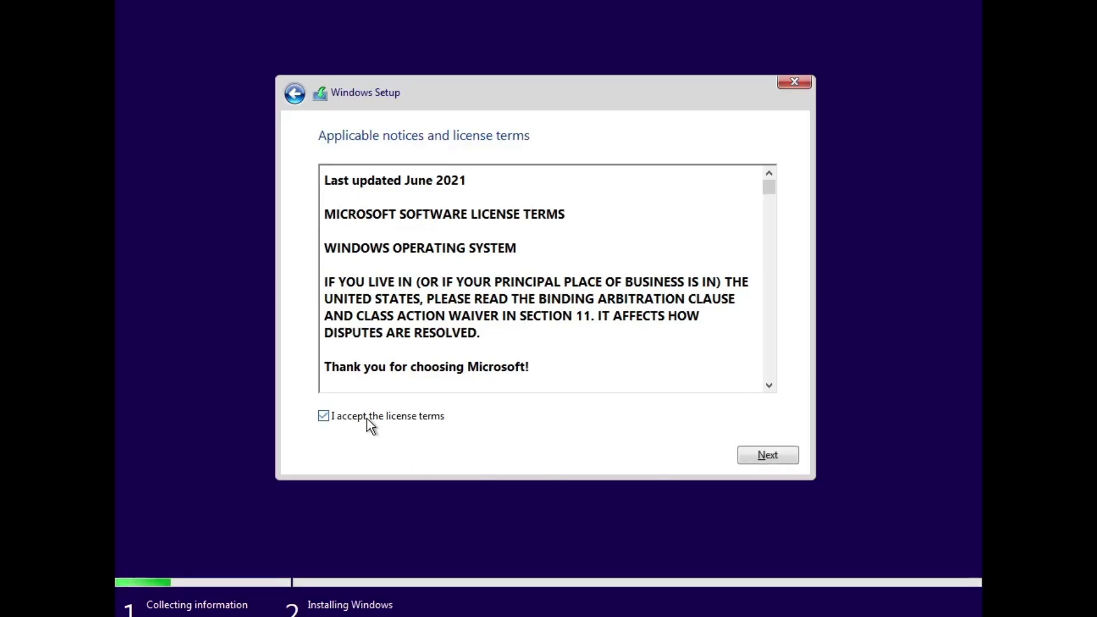
pyautogui.click(767, 456)
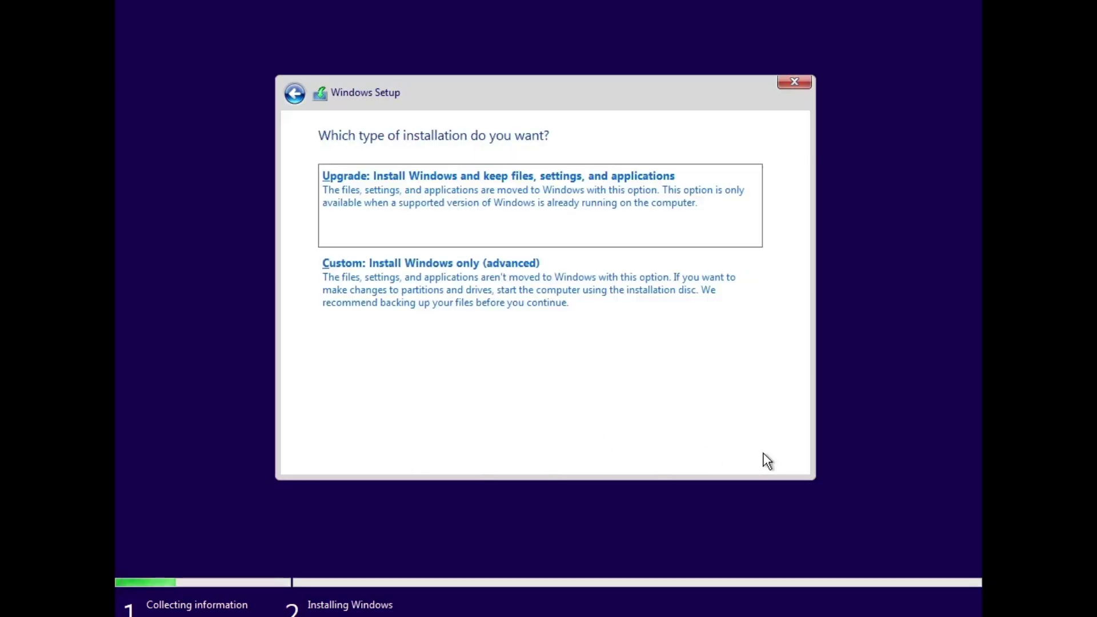
# - Choose a custom install and create a full-size partition on Drive 0's unallocated space with system partitions
pyautogui.click(494, 330)
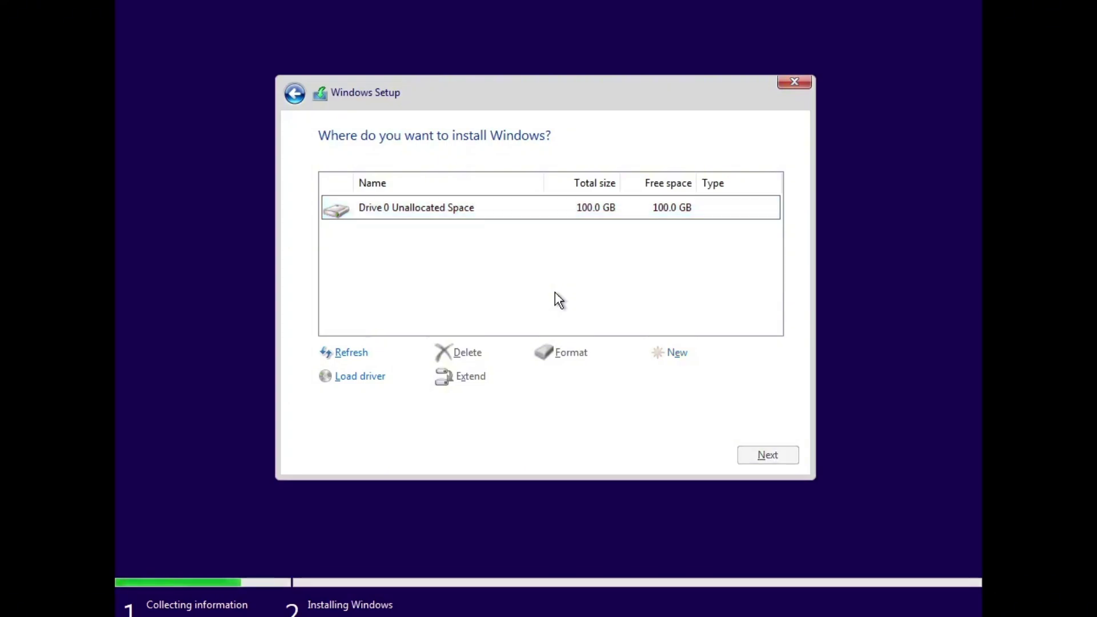
pyautogui.click(523, 217)
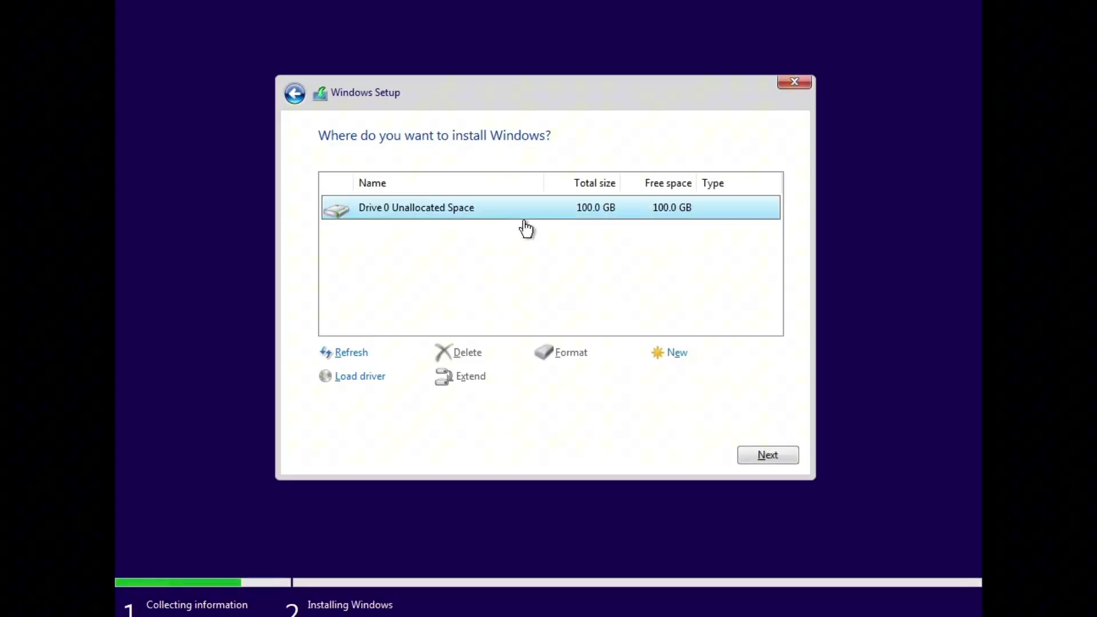
pyautogui.click(667, 354)
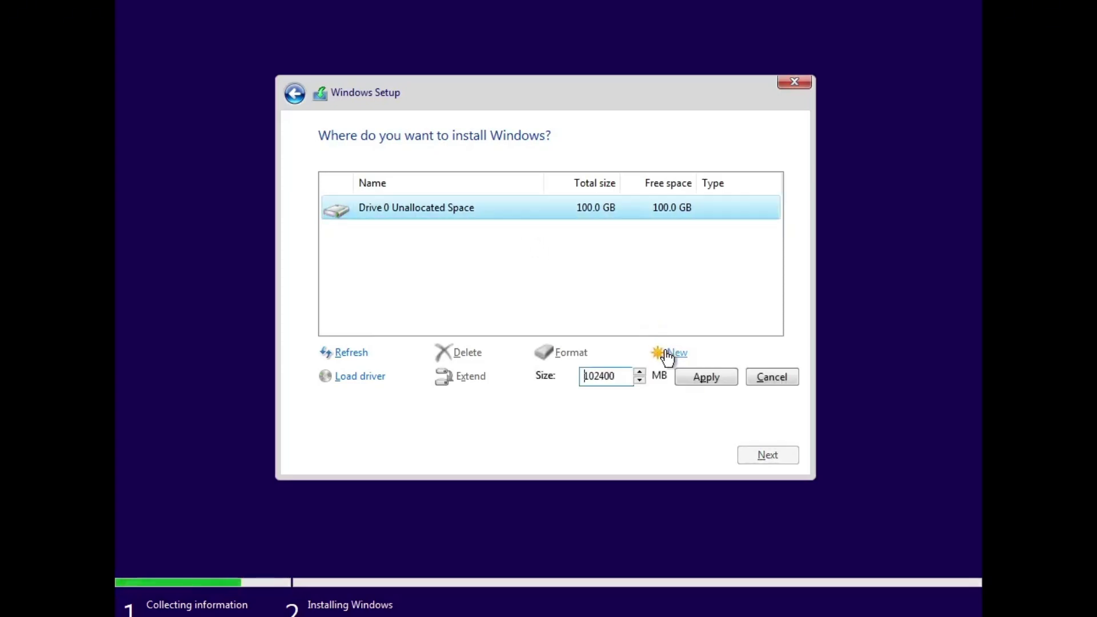
pyautogui.click(703, 378)
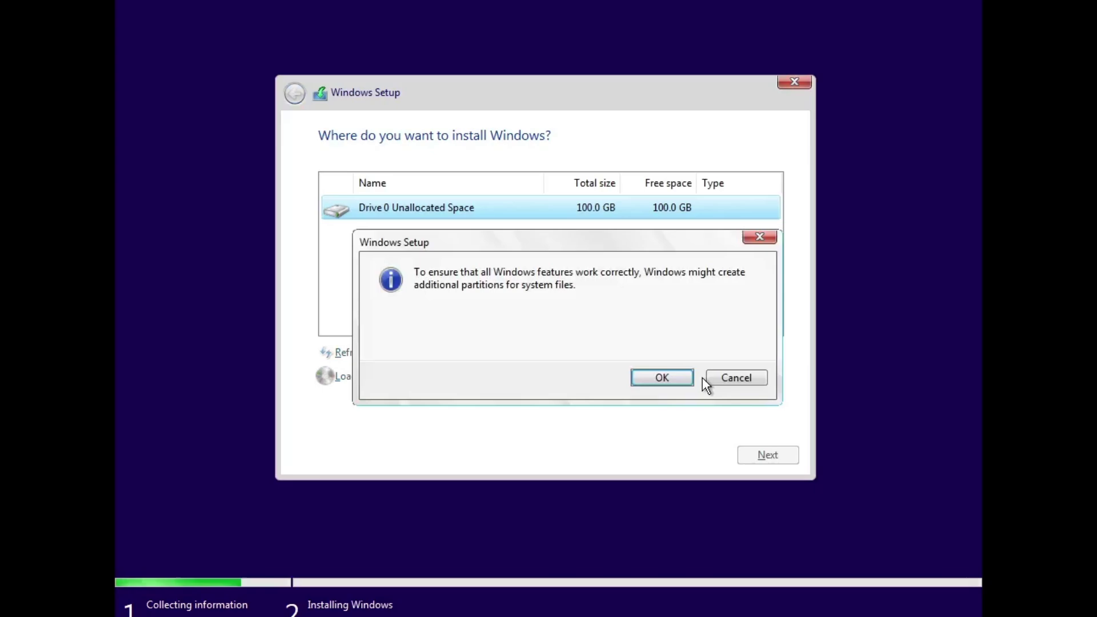
pyautogui.click(658, 381)
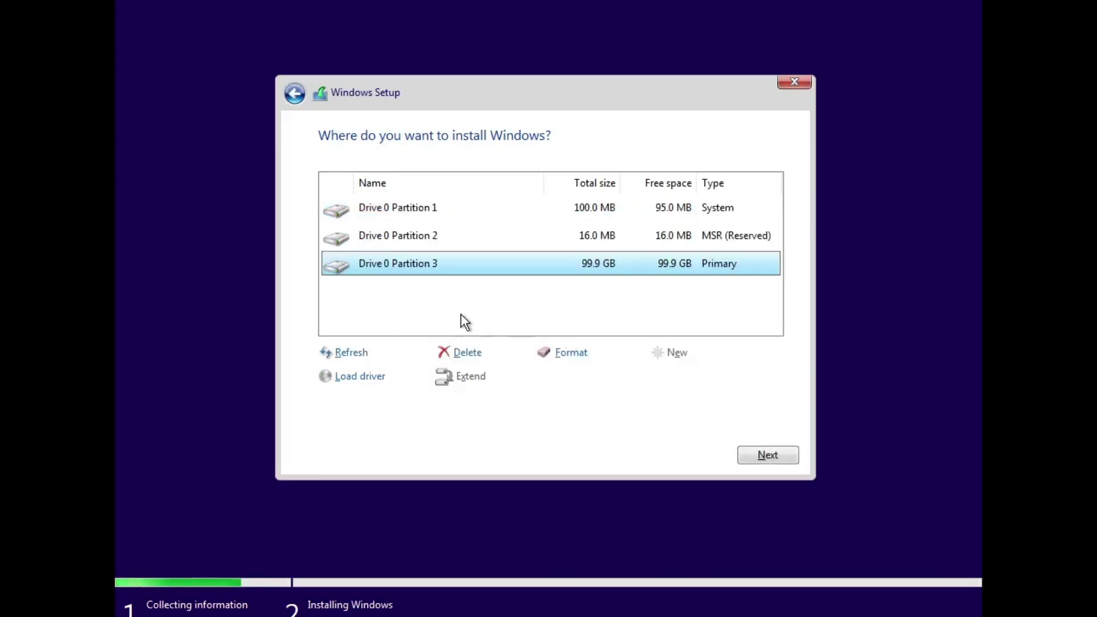
# - Review the new partitions, then format Drive 0 Partition 3 for Windows
pyautogui.click(439, 243)
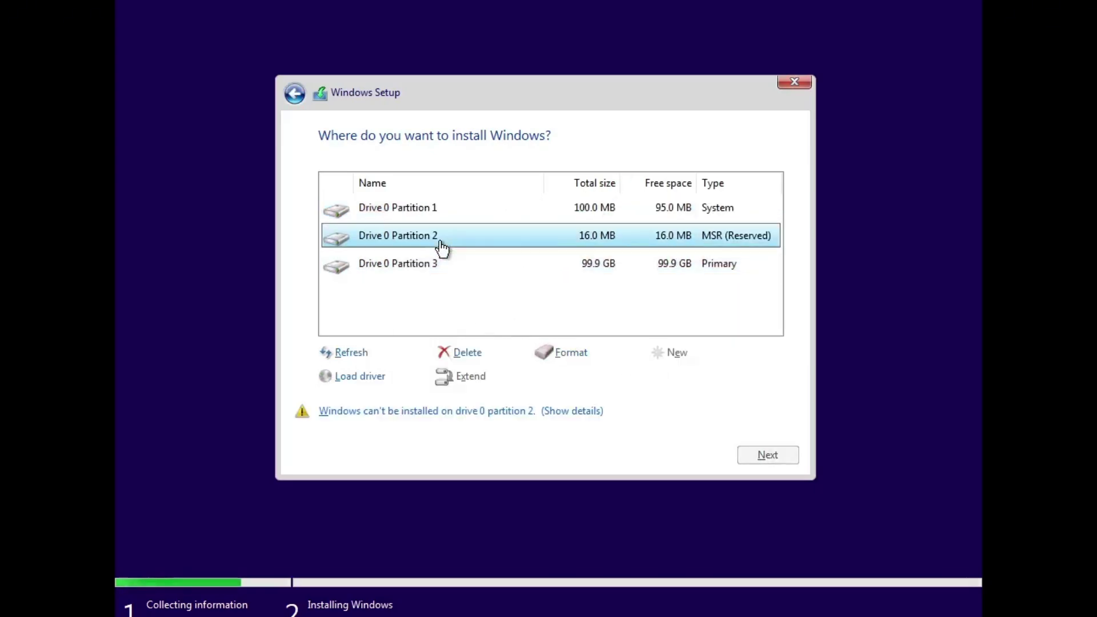
pyautogui.click(430, 219)
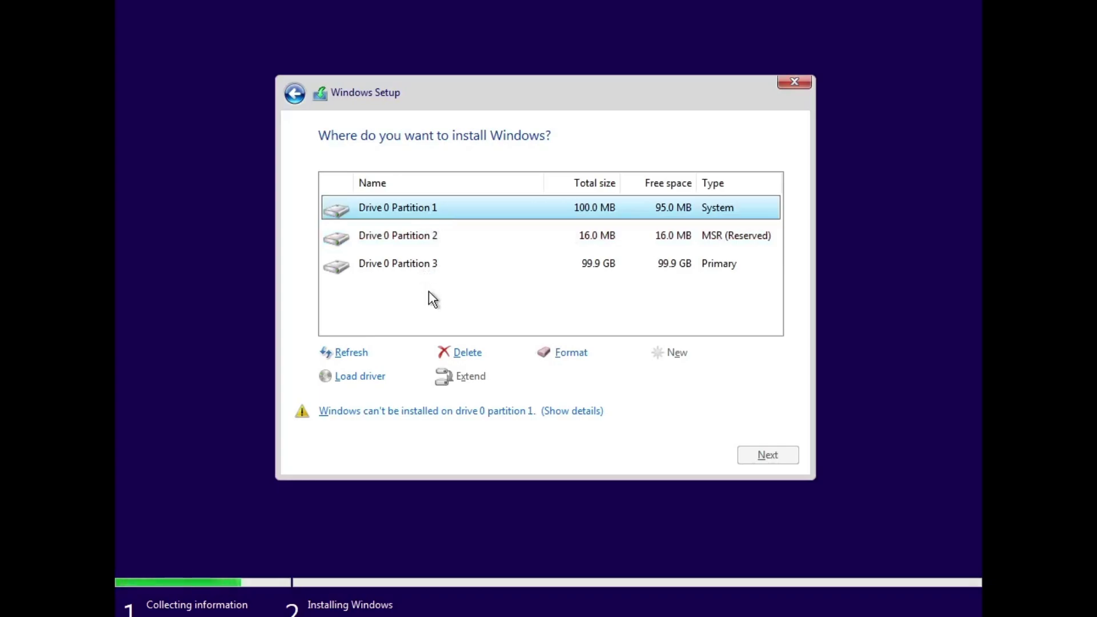
pyautogui.click(432, 299)
pyautogui.click(412, 268)
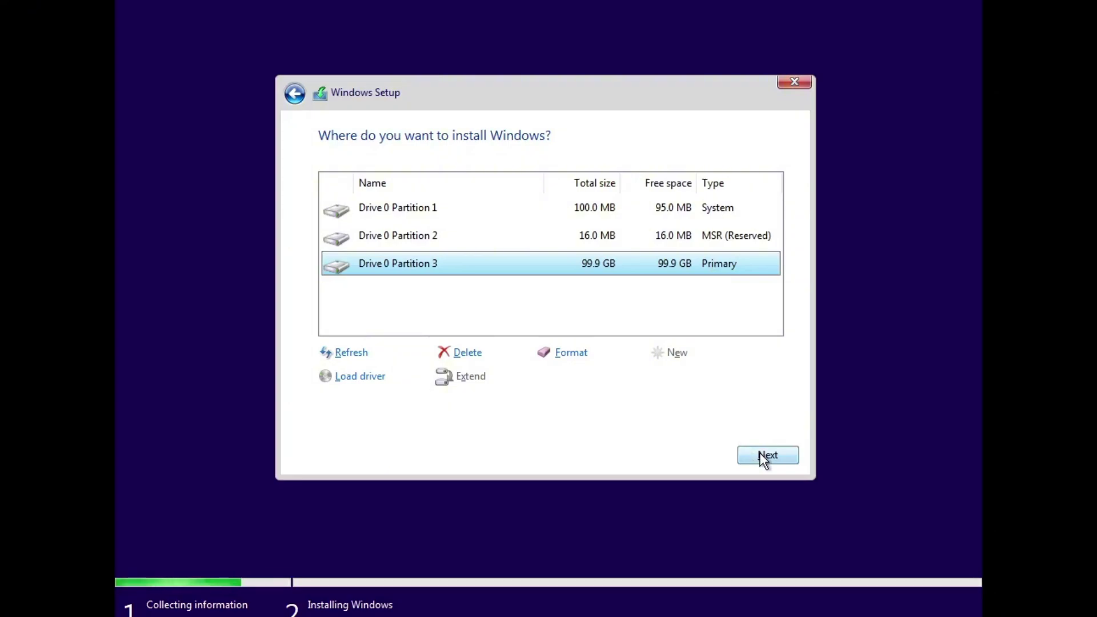
pyautogui.click(566, 353)
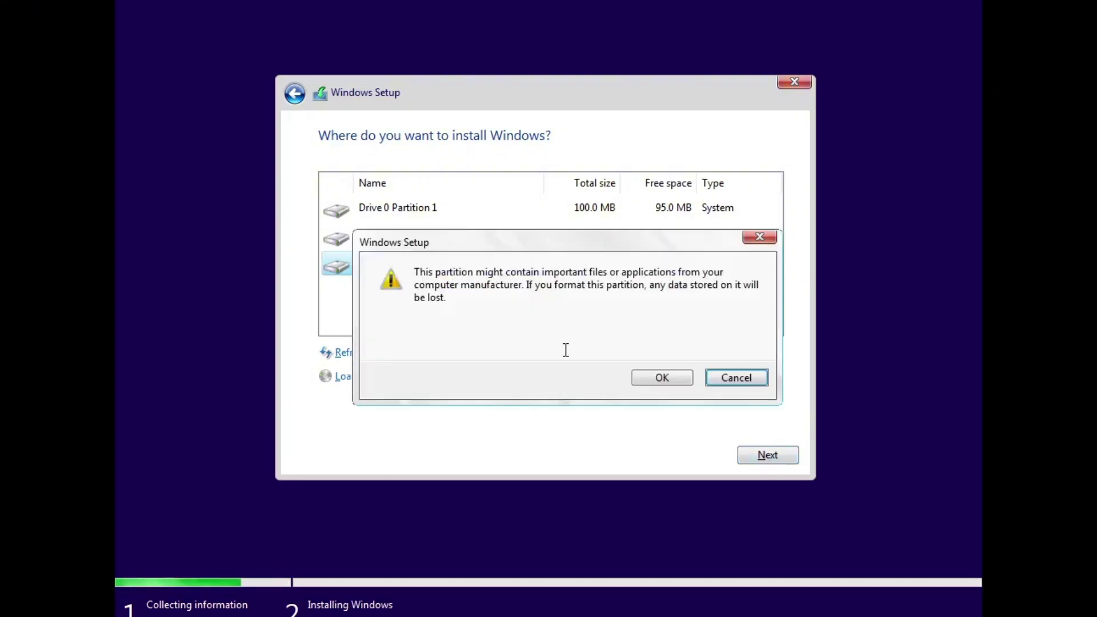
pyautogui.click(662, 378)
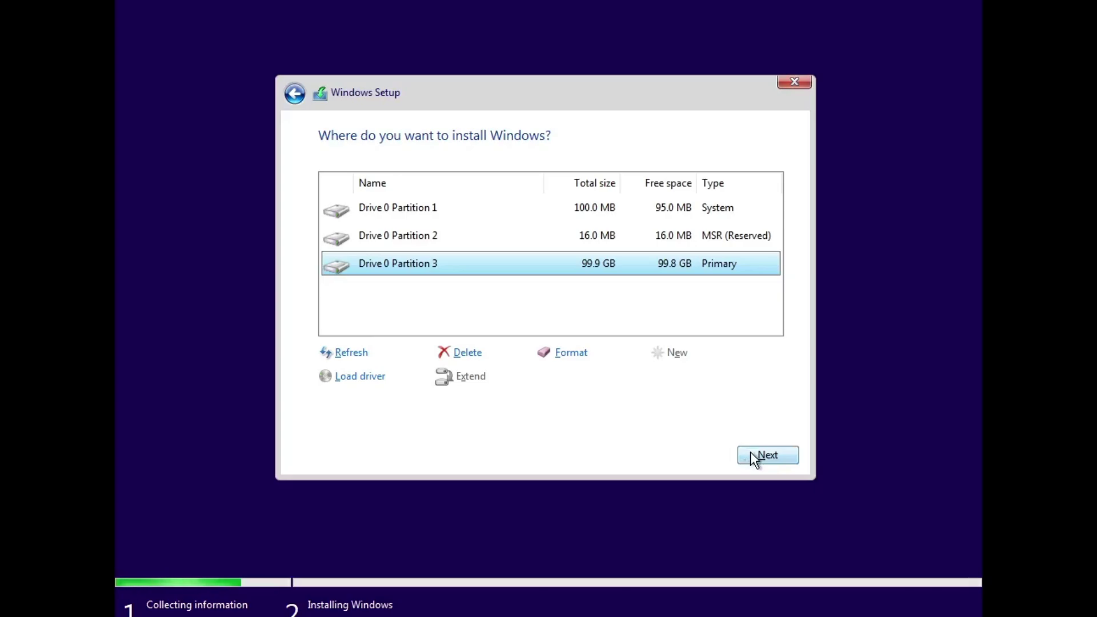
# - Install Windows onto Drive 0 Partition 3 and restart immediately when done
pyautogui.click(750, 456)
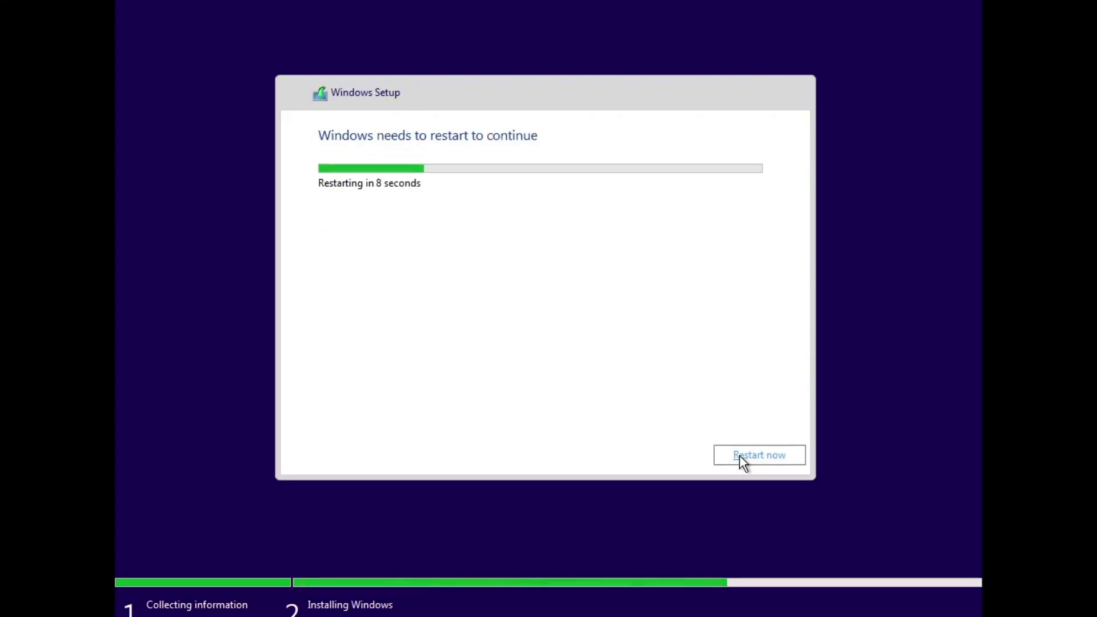
pyautogui.click(758, 458)
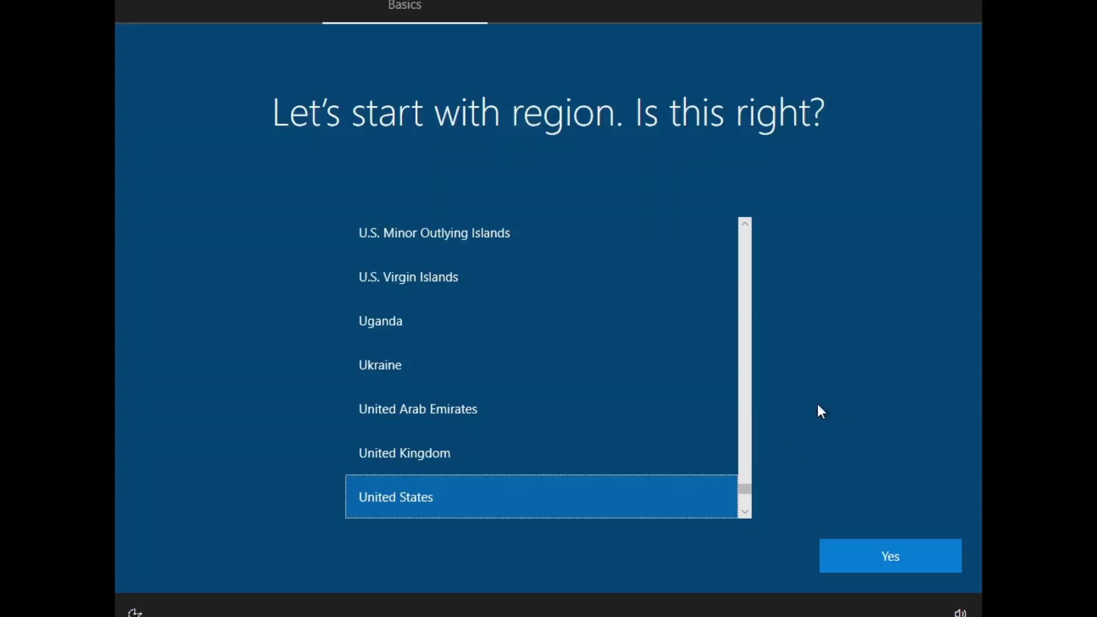
pyautogui.scroll(-1, 510, 399)
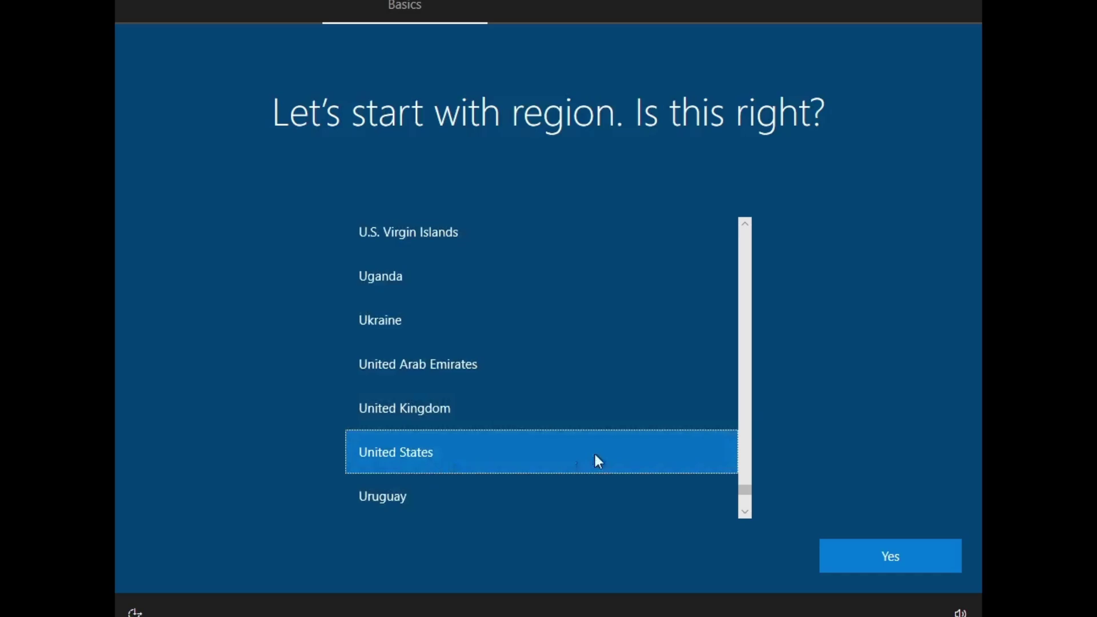
# - Keep United States as region and US keyboard layout, skipping a second layout
pyautogui.click(903, 551)
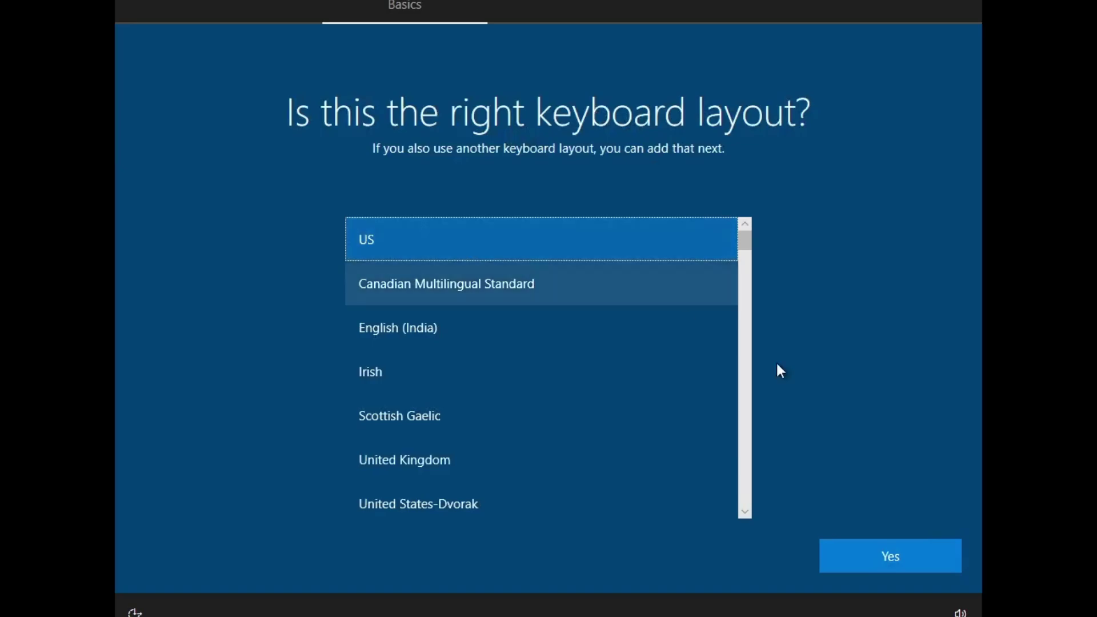
pyautogui.click(886, 563)
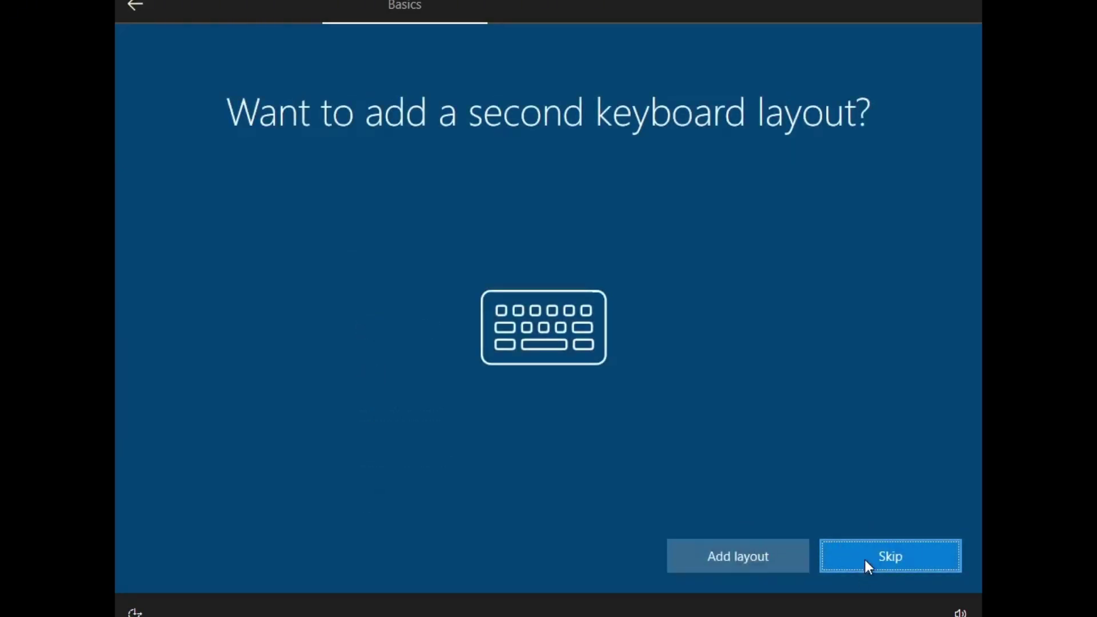
pyautogui.click(865, 559)
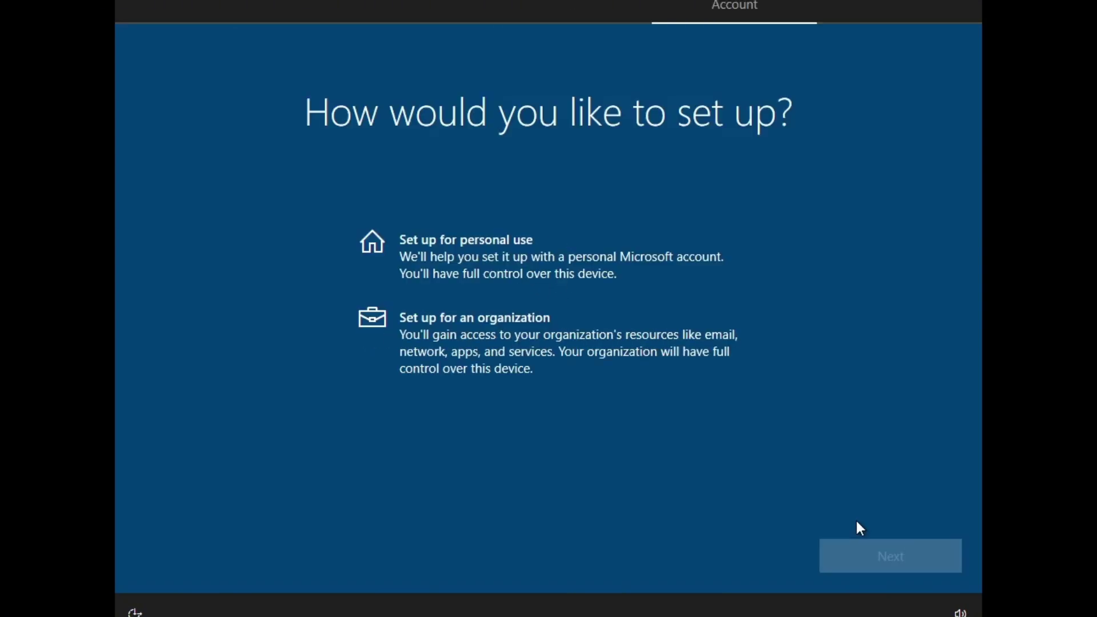
# - Choose personal-use setup and an offline account with limited experience instead of a Microsoft account
pyautogui.click(498, 276)
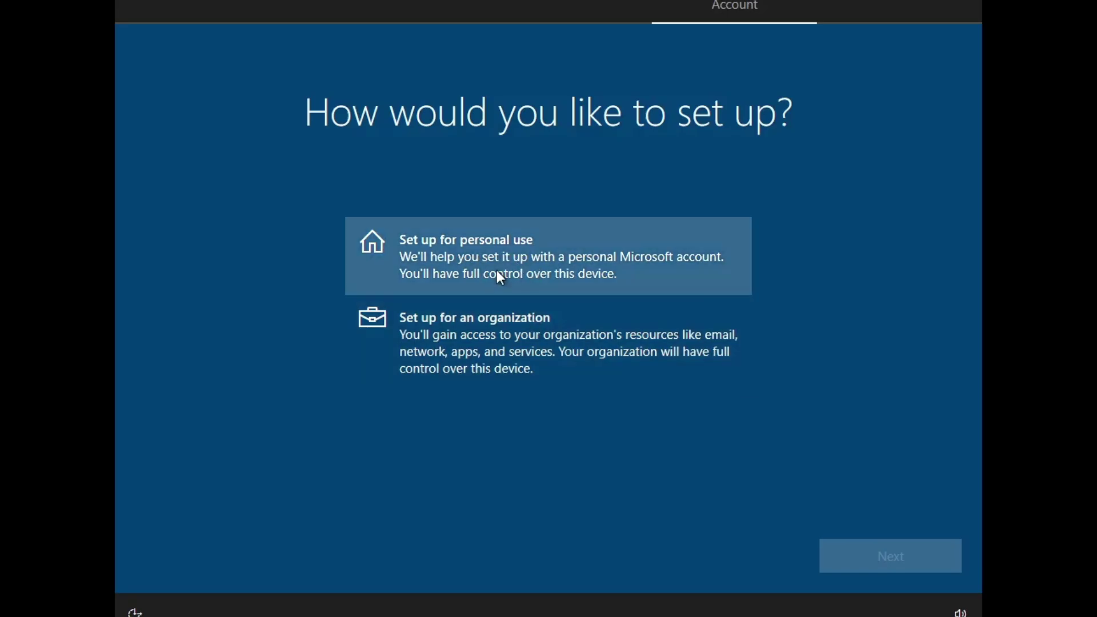
pyautogui.click(892, 554)
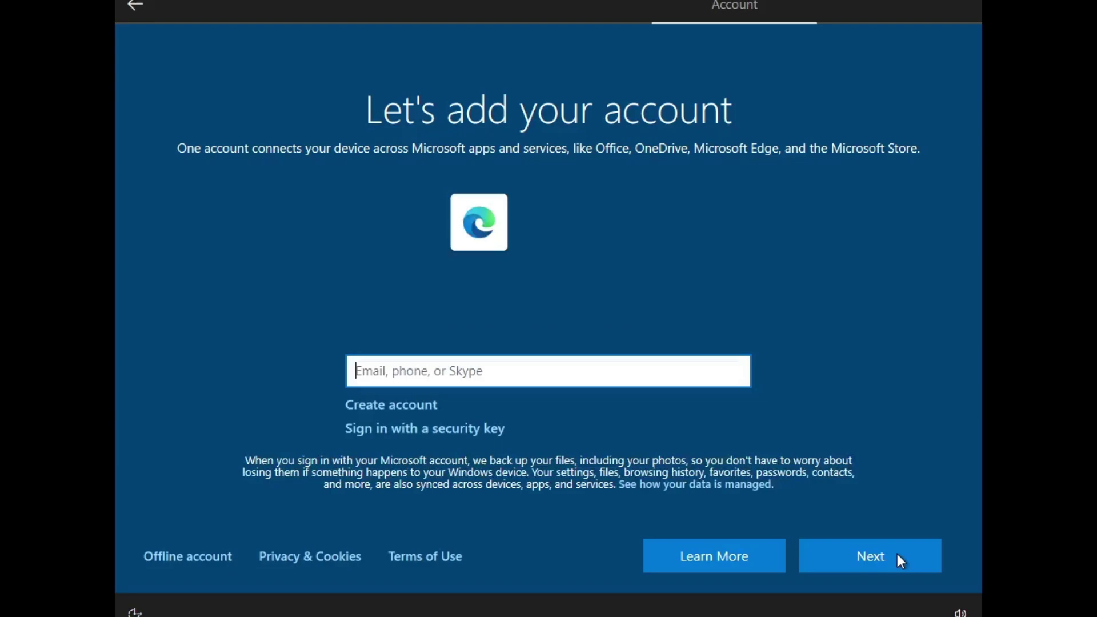
pyautogui.click(477, 371)
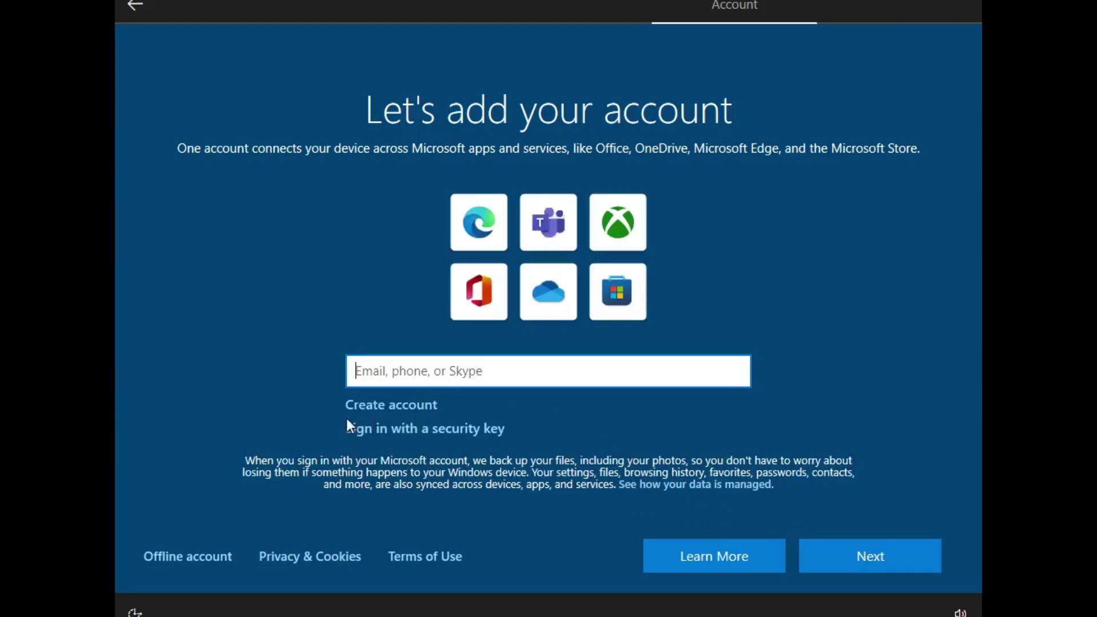
pyautogui.click(176, 559)
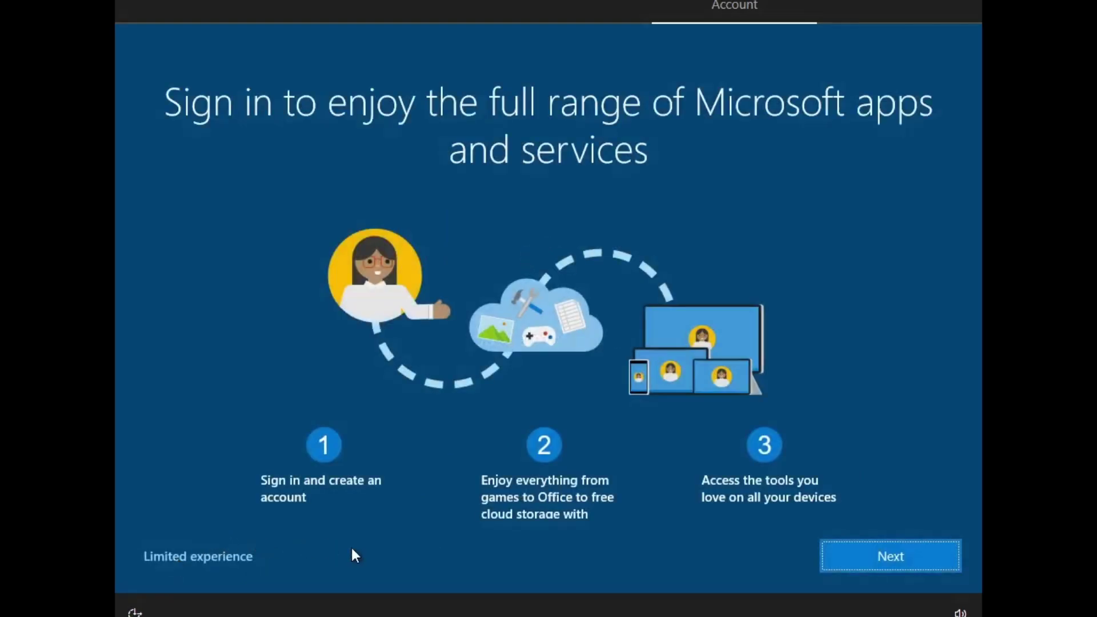
pyautogui.click(195, 566)
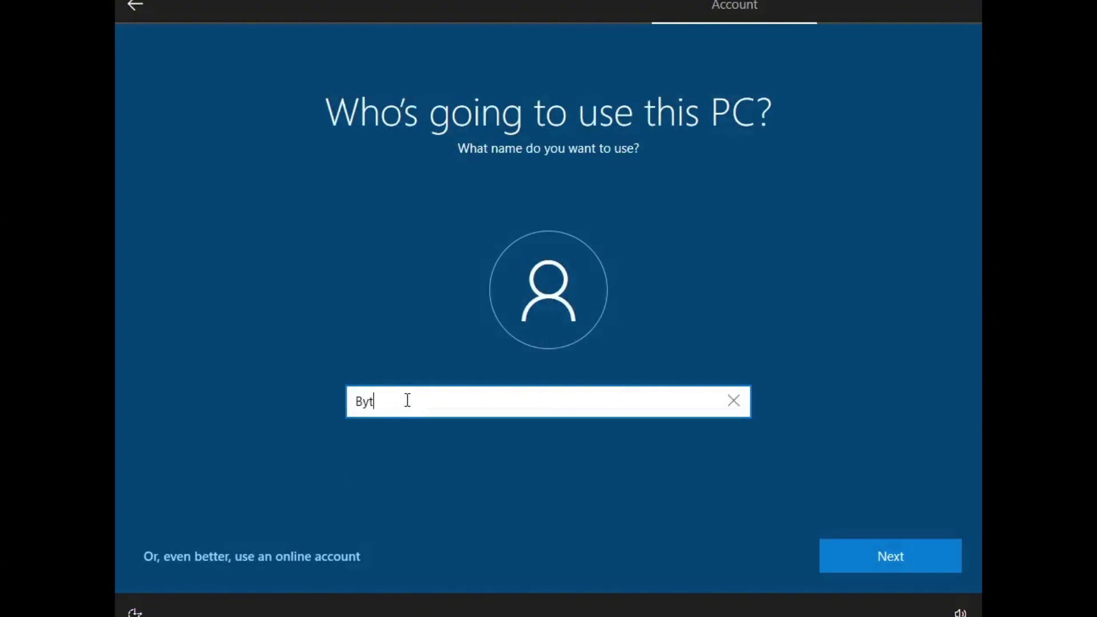
# - Confirm the local account name and set its password with confirmation
pyautogui.click(890, 560)
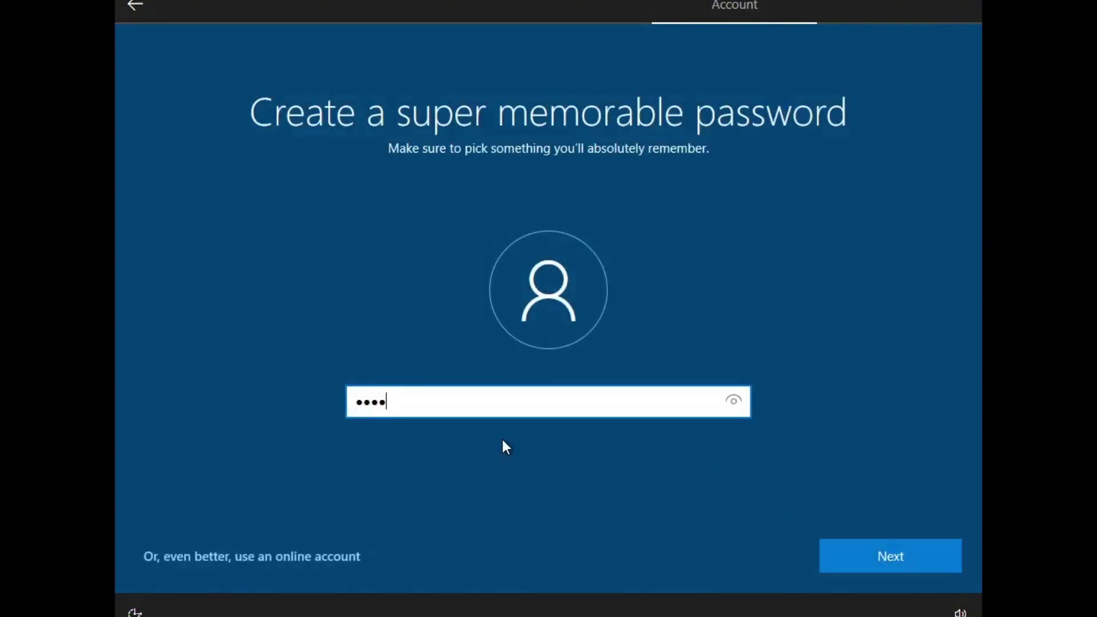
pyautogui.press('Return')
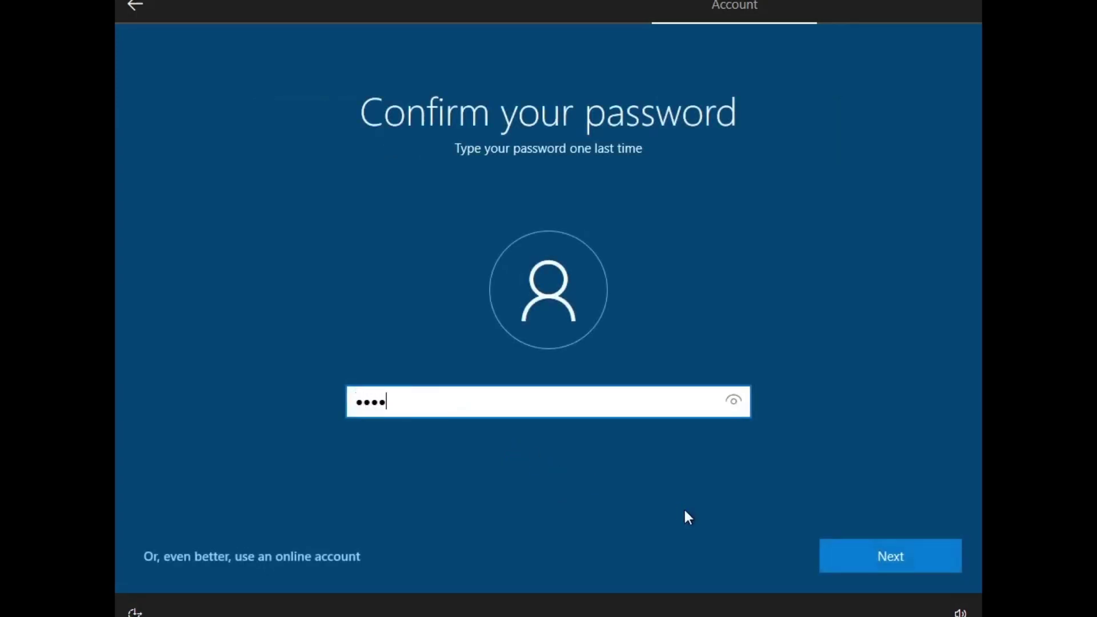
pyautogui.press('Return')
# - Answer three security questions, starting with the first pet's name, and finish the account
pyautogui.click(633, 426)
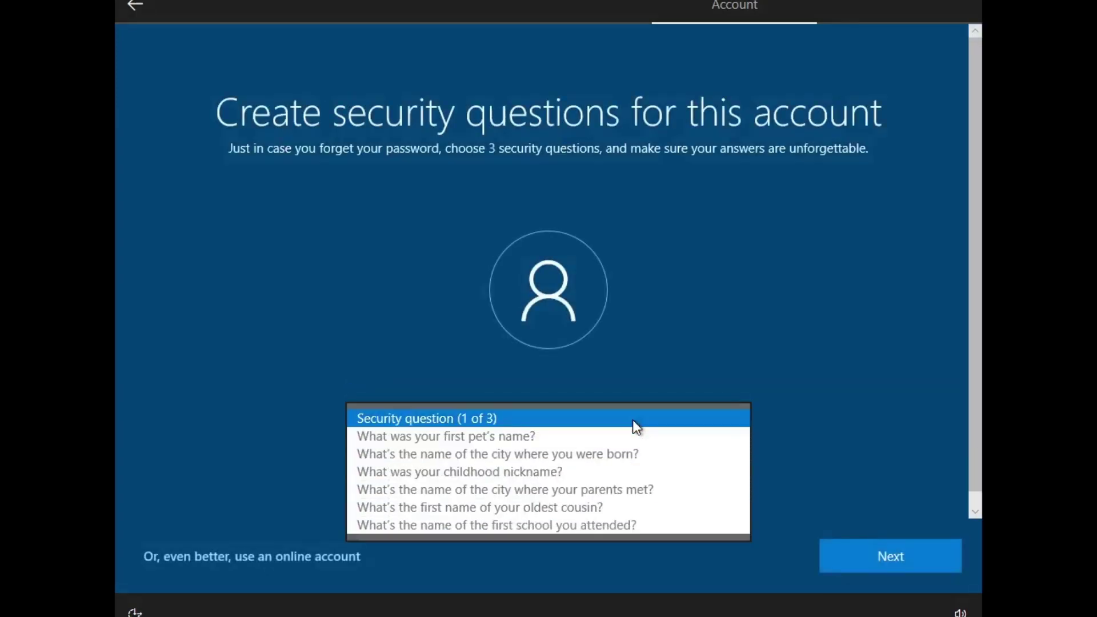
pyautogui.click(602, 435)
pyautogui.click(527, 469)
pyautogui.press('Return')
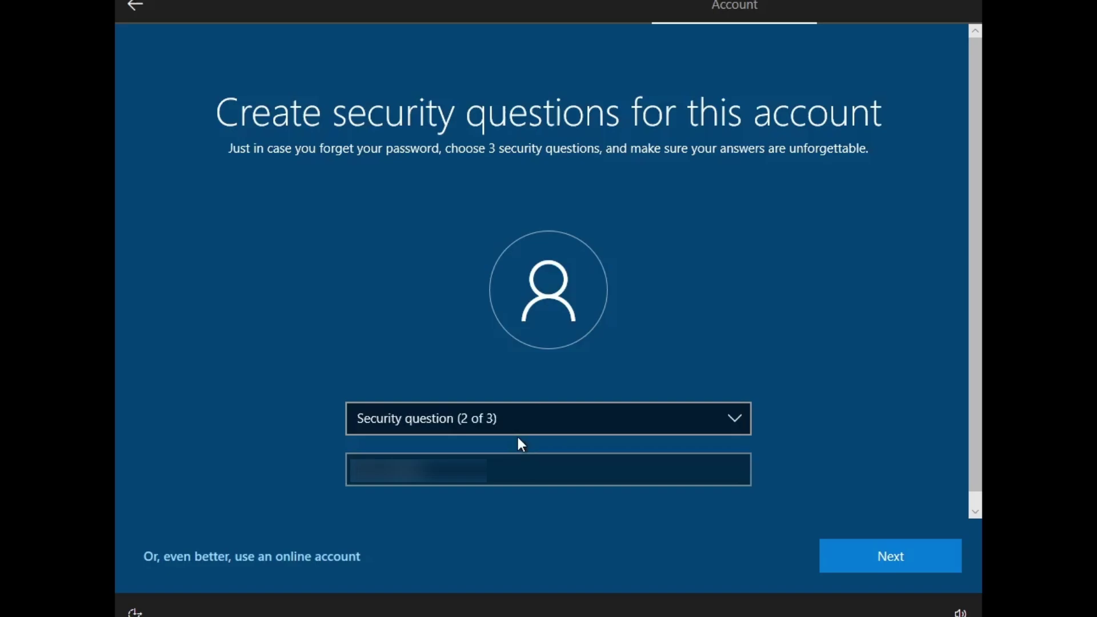
pyautogui.click(518, 435)
pyautogui.press('Return')
pyautogui.click(463, 468)
pyautogui.press('Return')
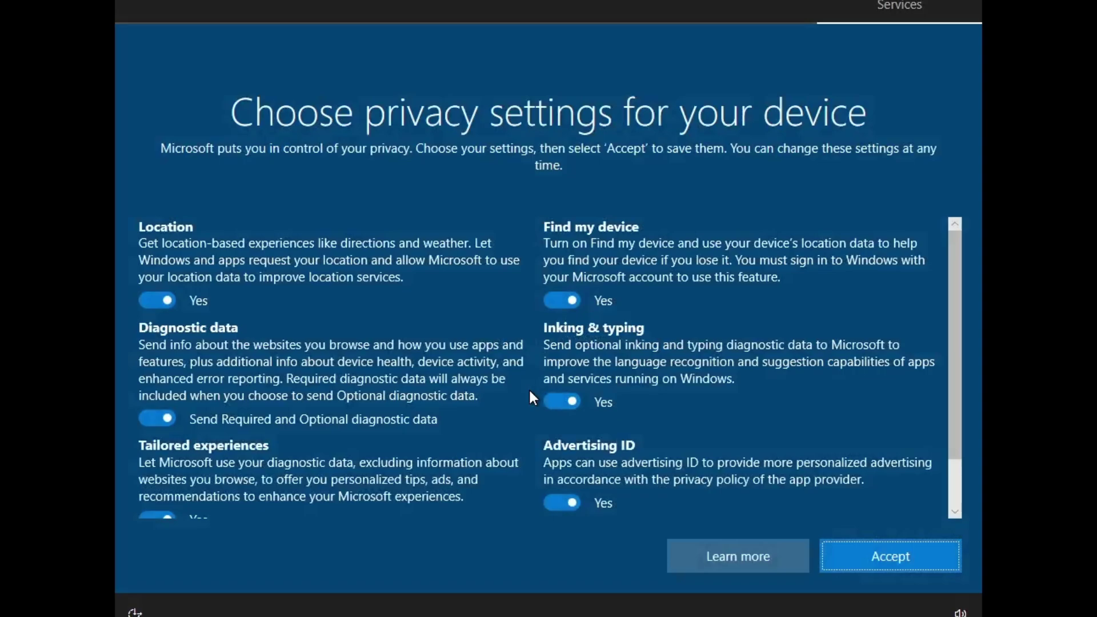
# - Leave diagnostic data on, accept the privacy settings and skip the device-use customization
pyautogui.click(531, 403)
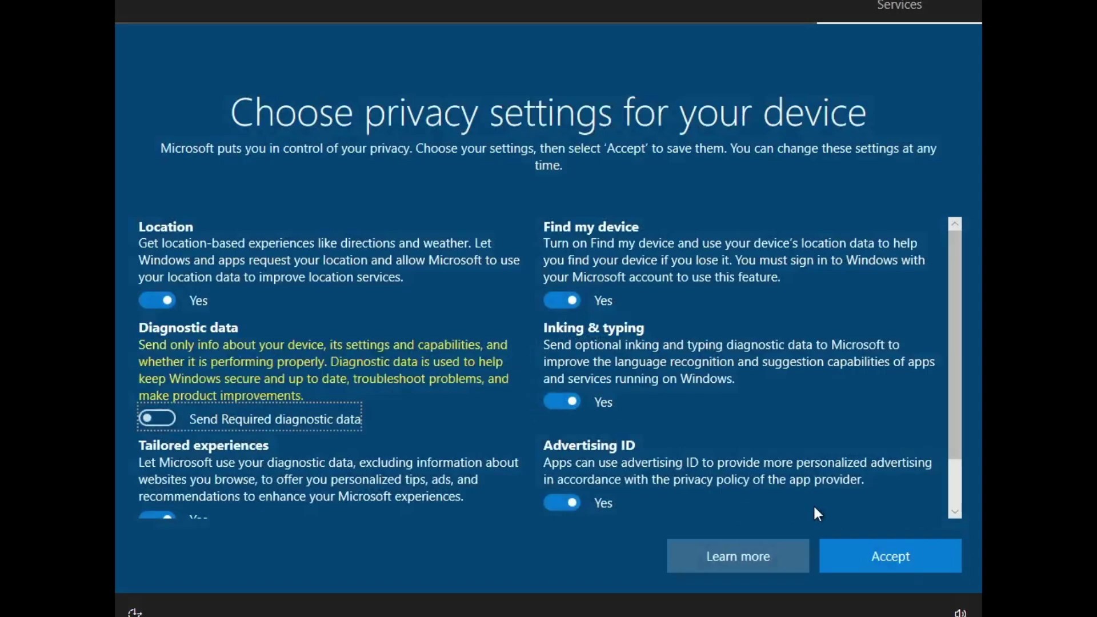
pyautogui.click(269, 419)
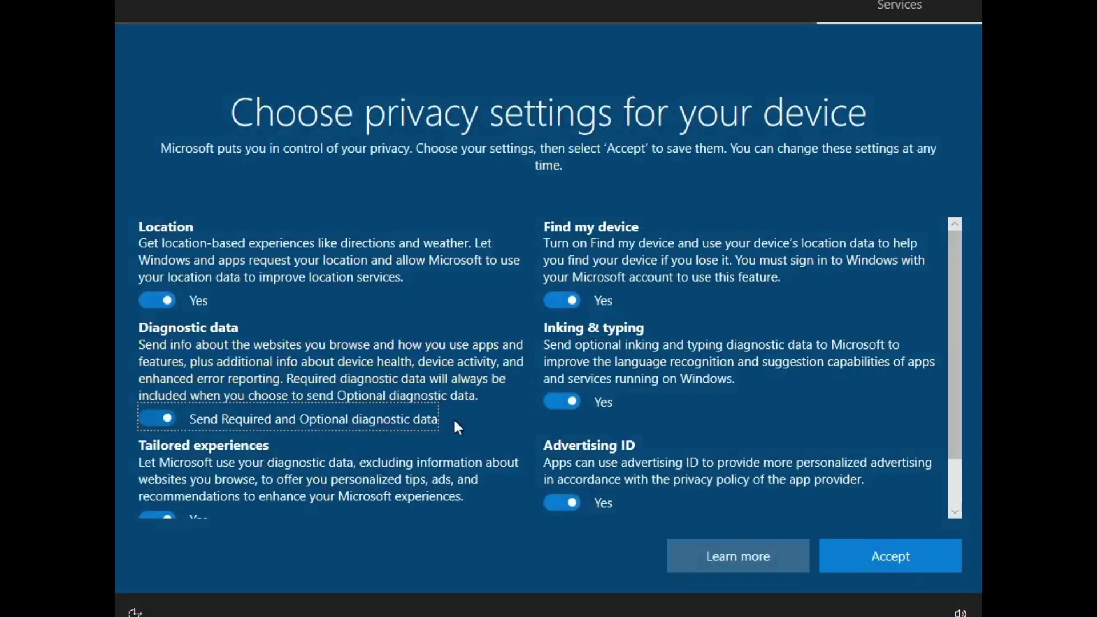
pyautogui.click(869, 553)
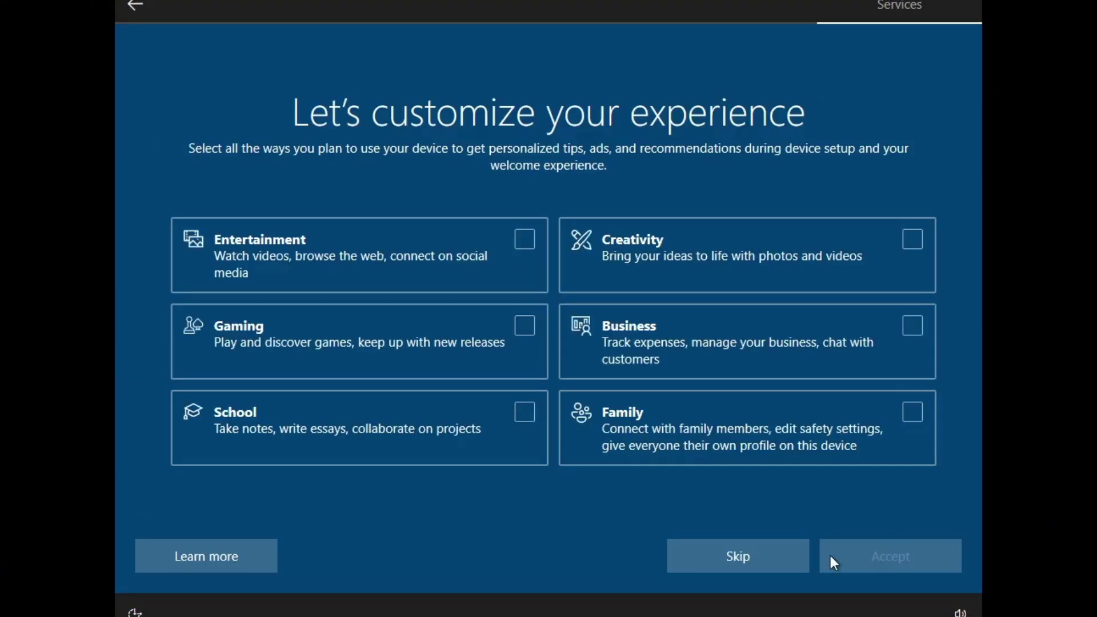
pyautogui.click(757, 560)
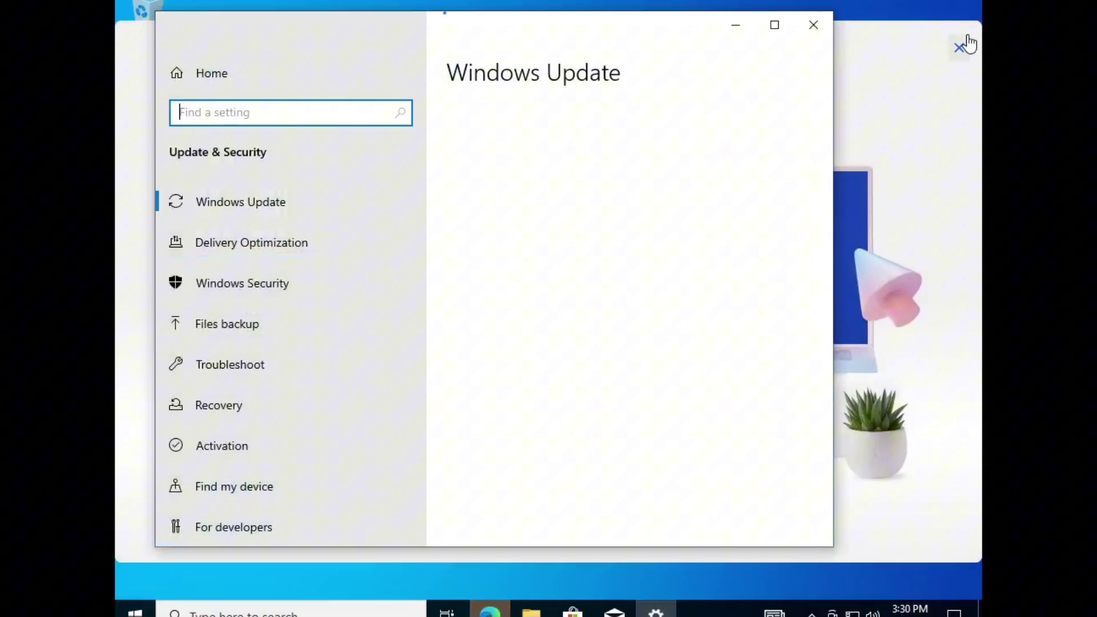
# - Dismiss the Edge welcome, find Windows Update via taskbar search and start checking for updates
pyautogui.click(962, 46)
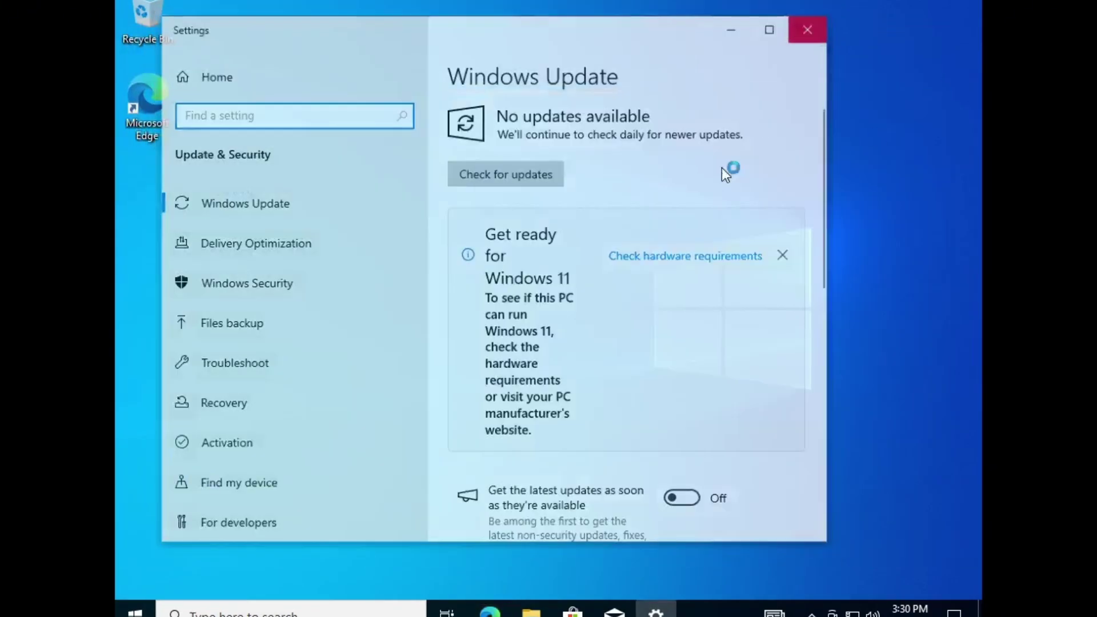
pyautogui.click(814, 25)
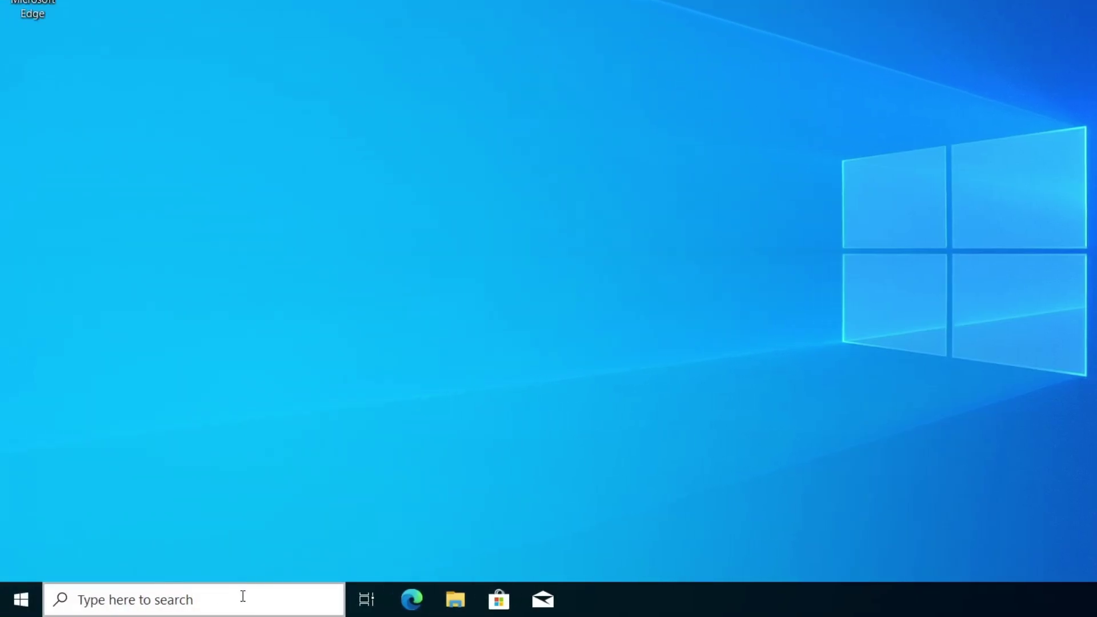
pyautogui.click(243, 600)
pyautogui.write('u')
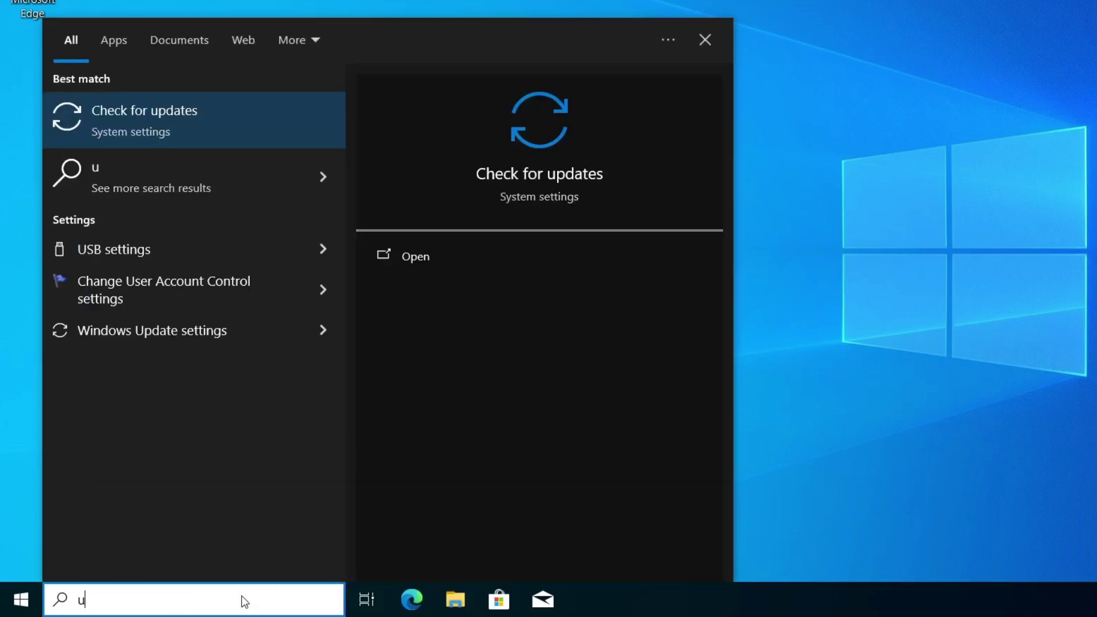
pyautogui.write('pdate')
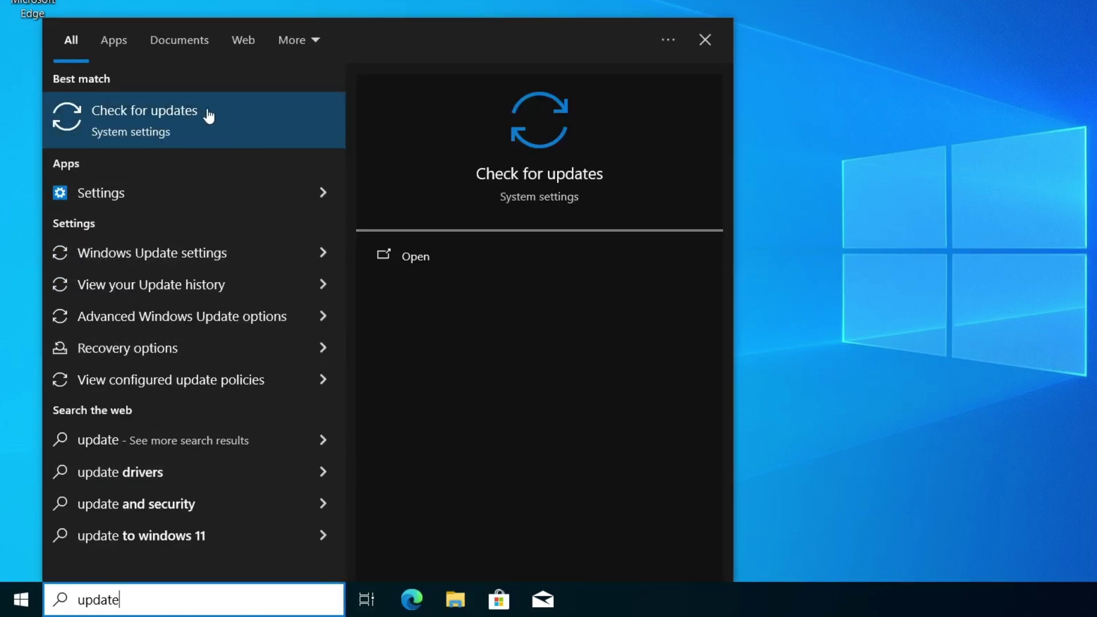
pyautogui.click(176, 113)
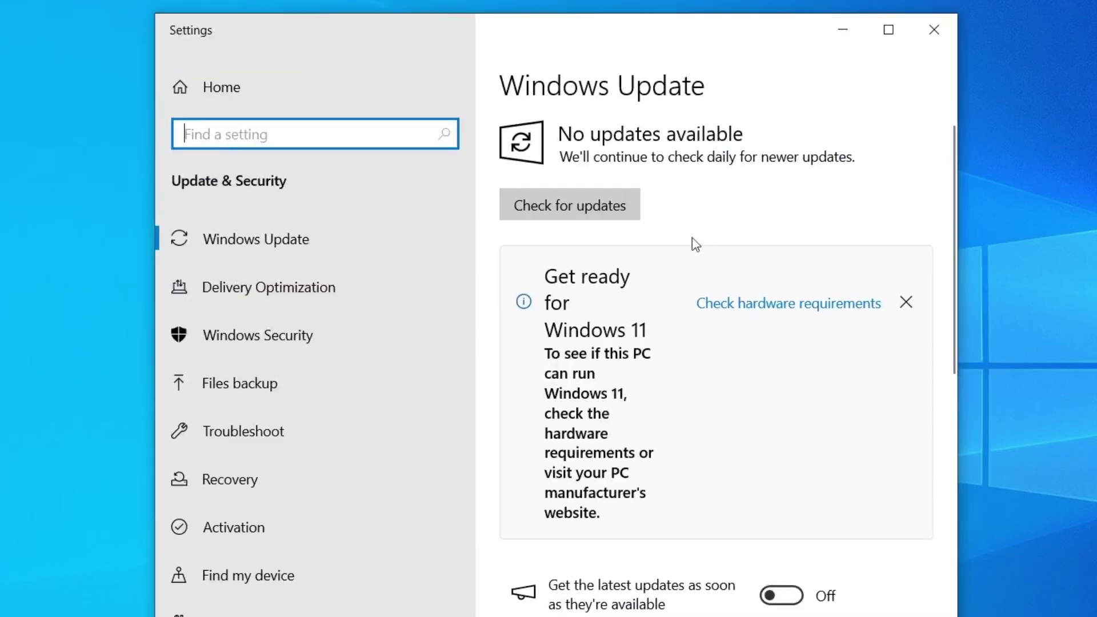
pyautogui.click(555, 206)
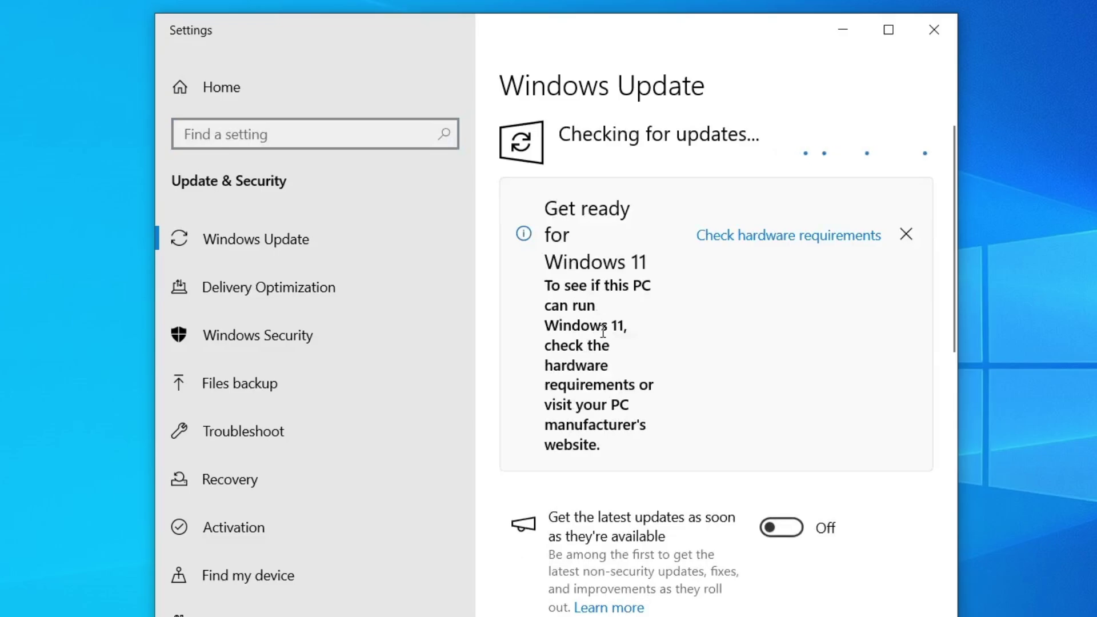
pyautogui.scroll(-2, 603, 333)
pyautogui.scroll(-2, 606, 331)
pyautogui.scroll(-2, 605, 336)
pyautogui.scroll(3, 607, 341)
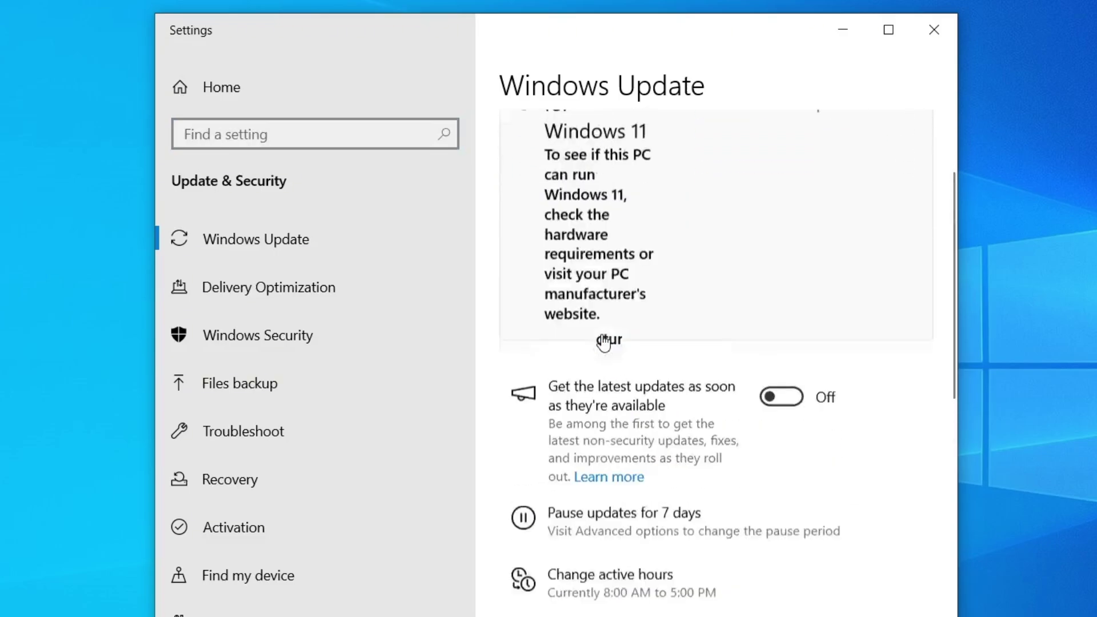
pyautogui.scroll(2, 604, 342)
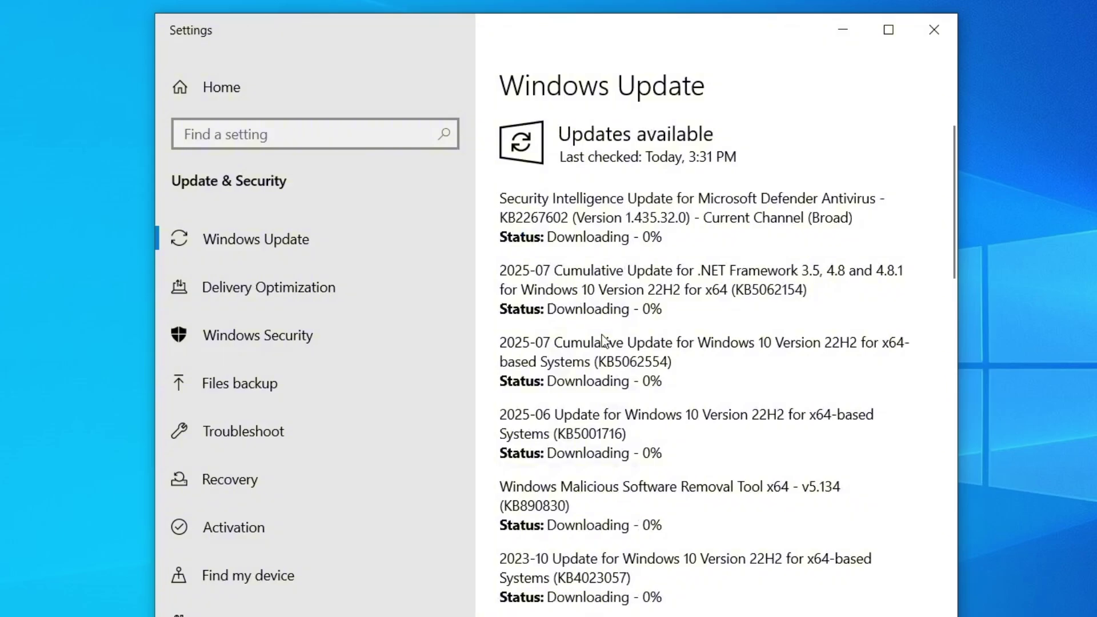
pyautogui.scroll(-1, 604, 340)
pyautogui.scroll(-2, 618, 284)
pyautogui.scroll(-2, 627, 283)
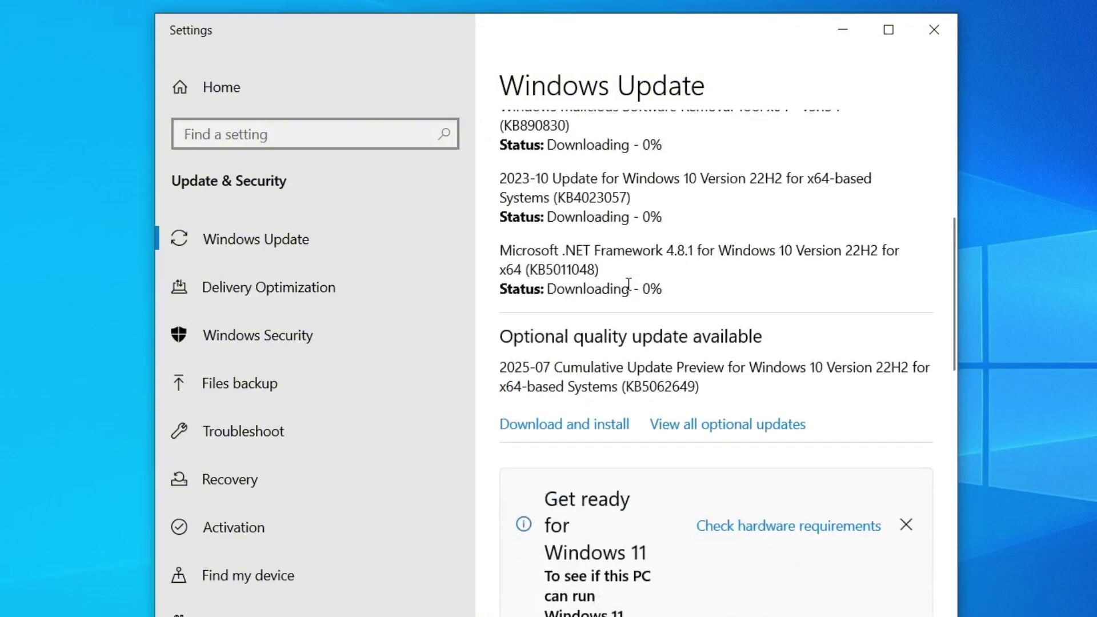
pyautogui.scroll(2, 712, 385)
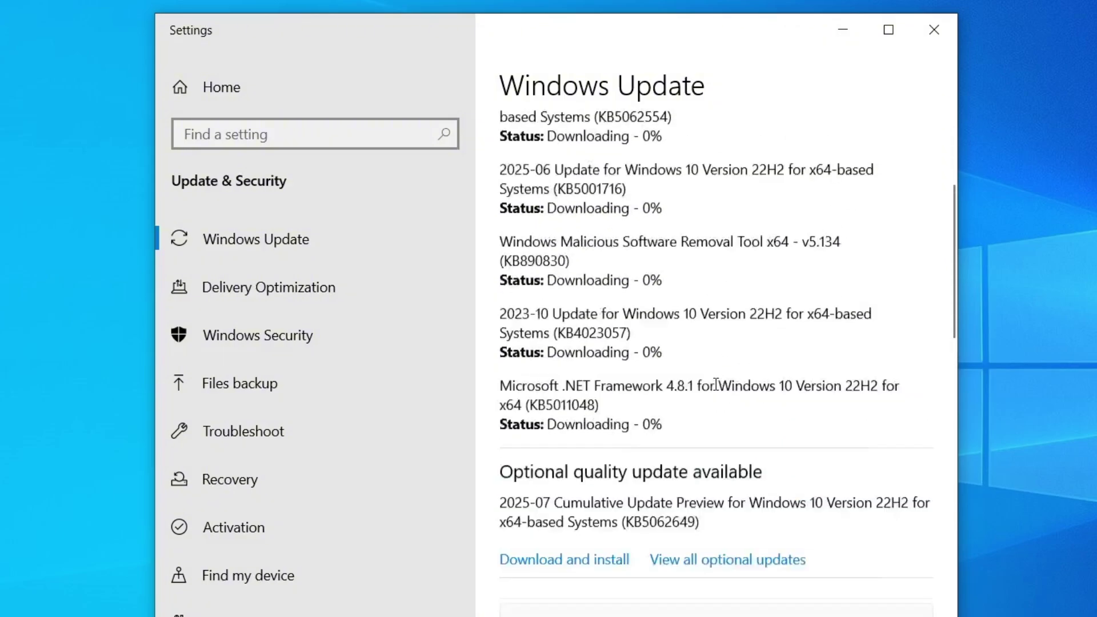
pyautogui.scroll(3, 712, 385)
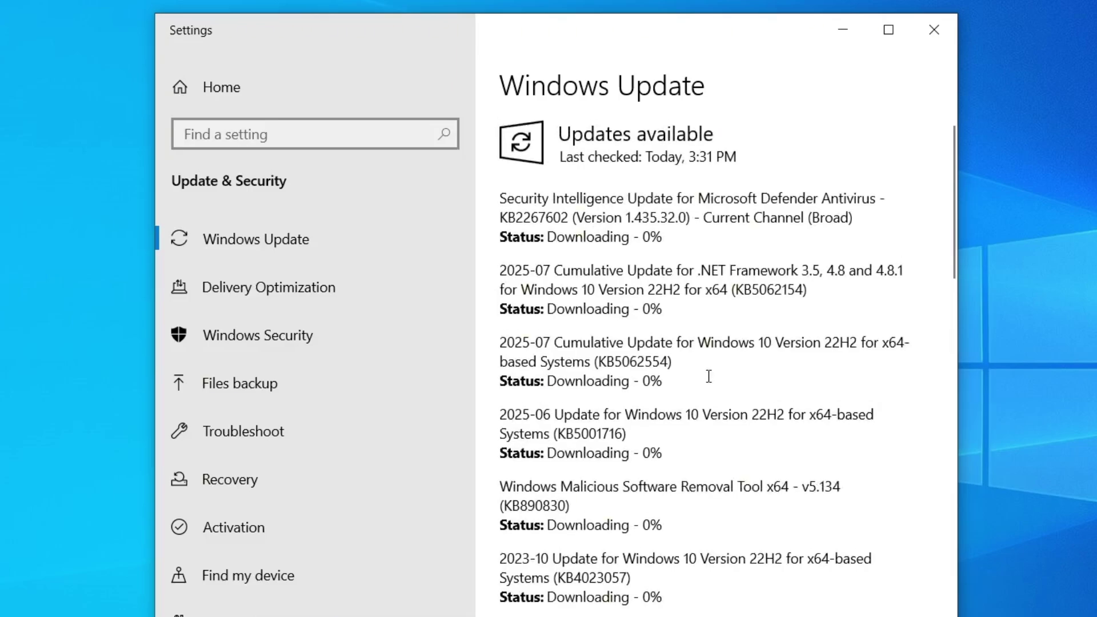
pyautogui.scroll(-1, 624, 273)
pyautogui.scroll(-4, 624, 274)
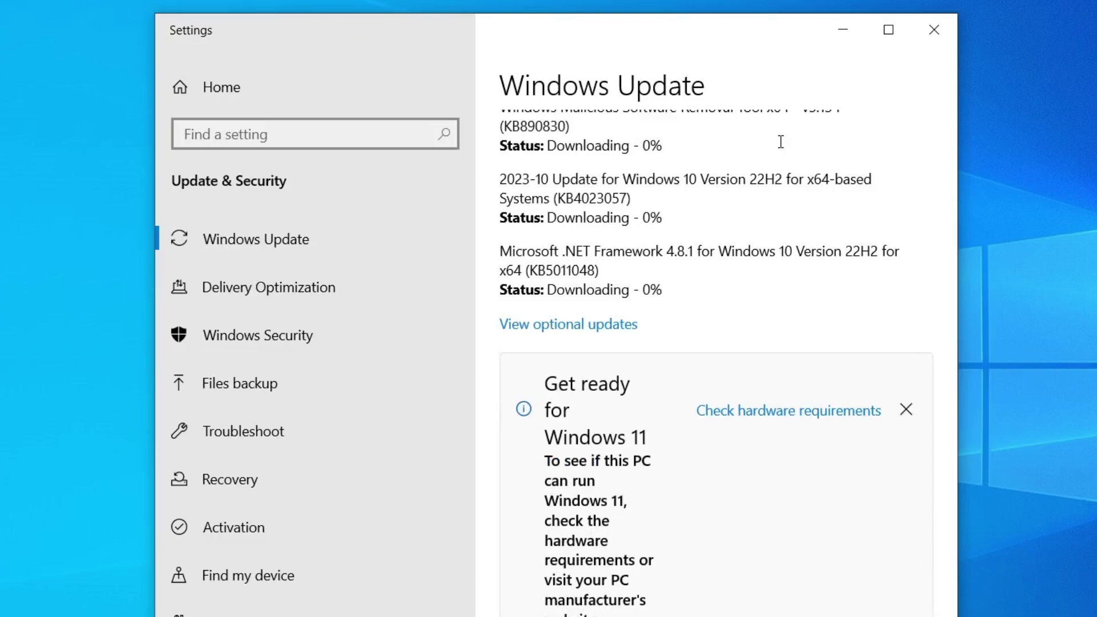
# - Close Settings, leaving updates downloading in the background on the empty desktop
pyautogui.click(937, 36)
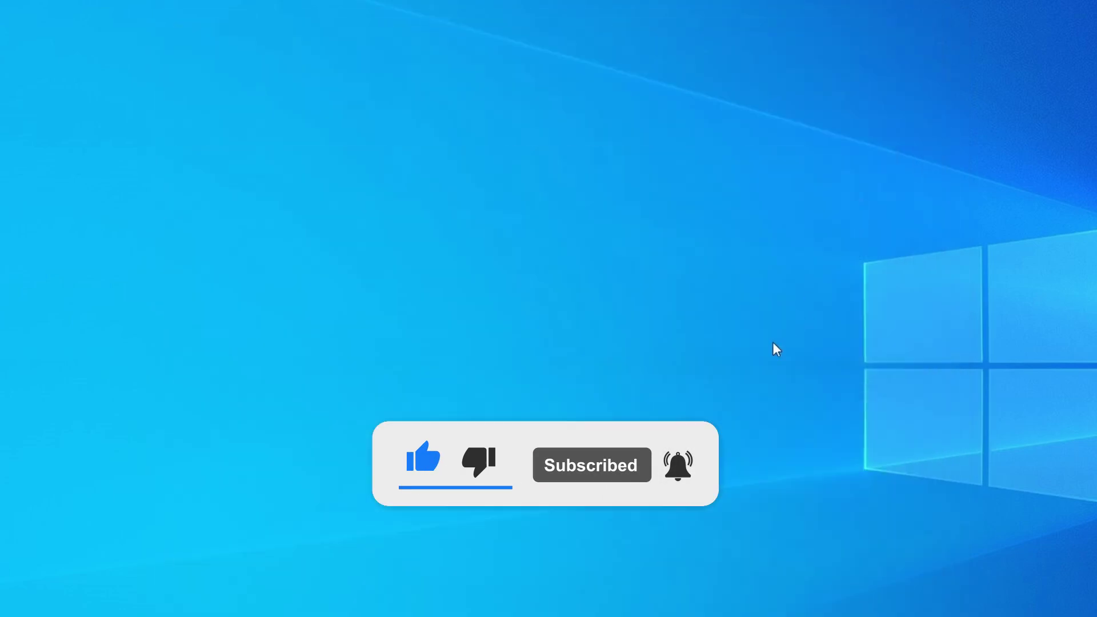